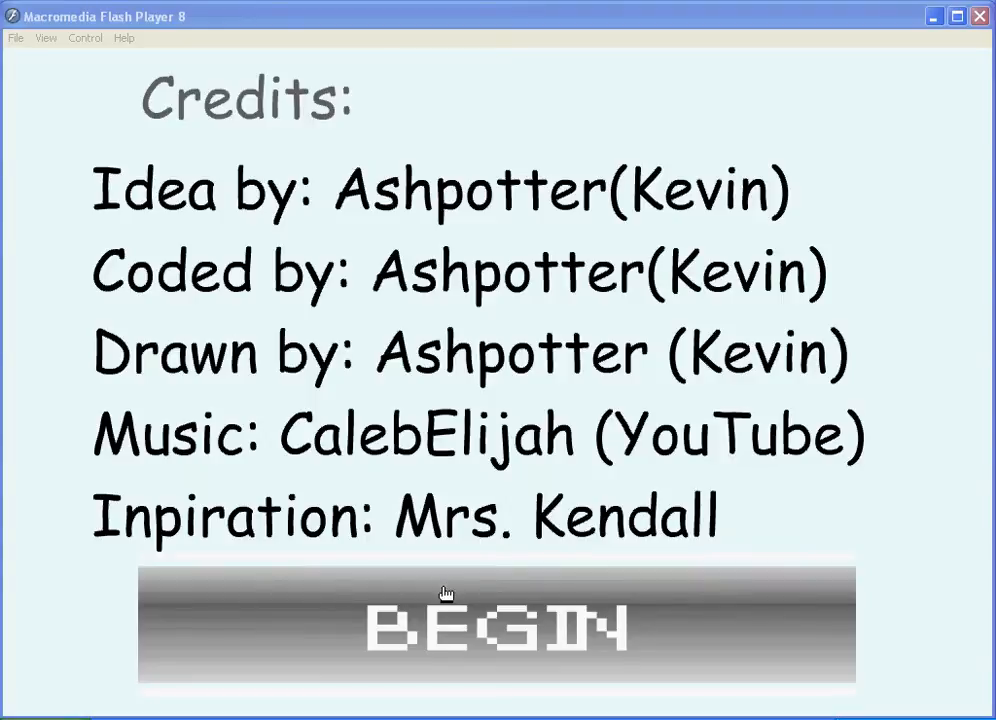
Start the tutorial movie, open the How to Make A Button lesson, and close the player
{"action": "left_click", "coordinate": [465, 627]}
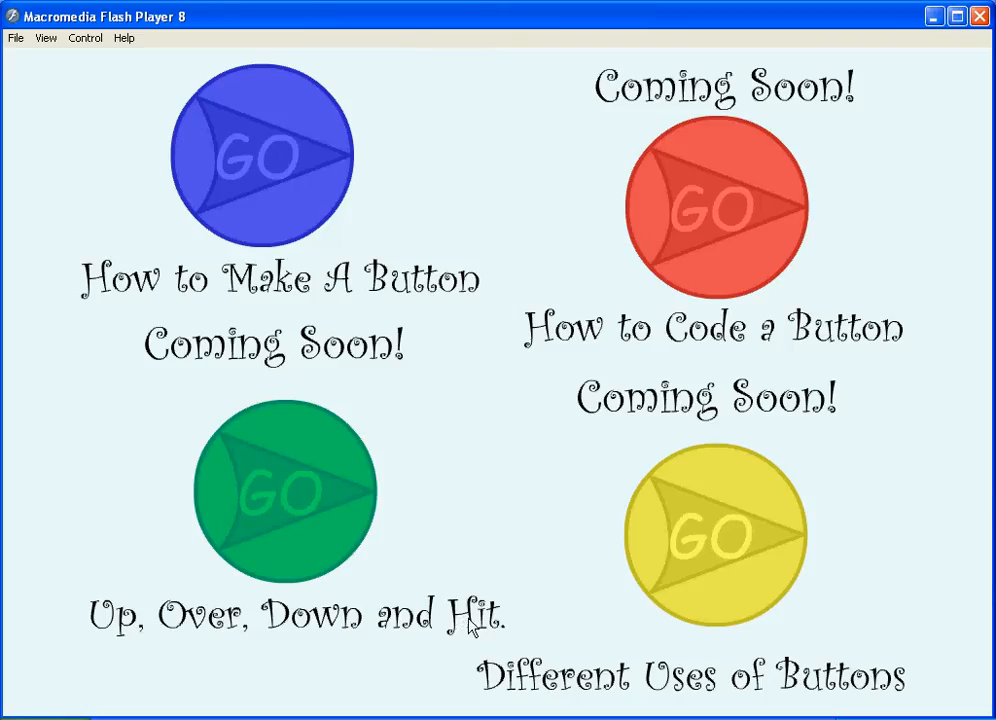
{"action": "left_click", "coordinate": [312, 190]}
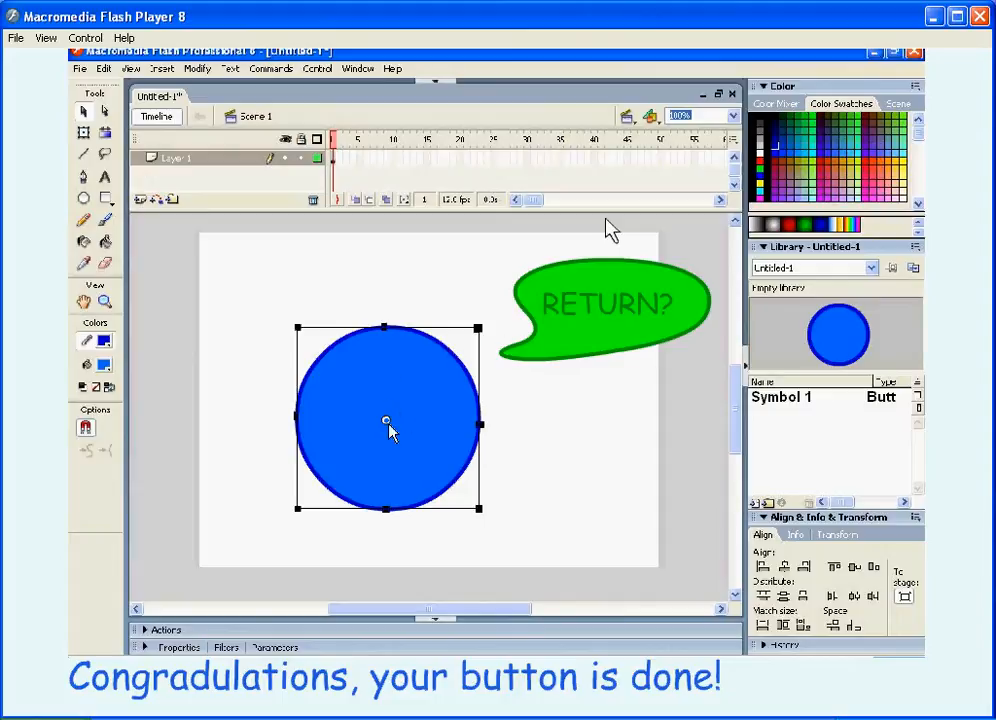
{"action": "left_click", "coordinate": [977, 16]}
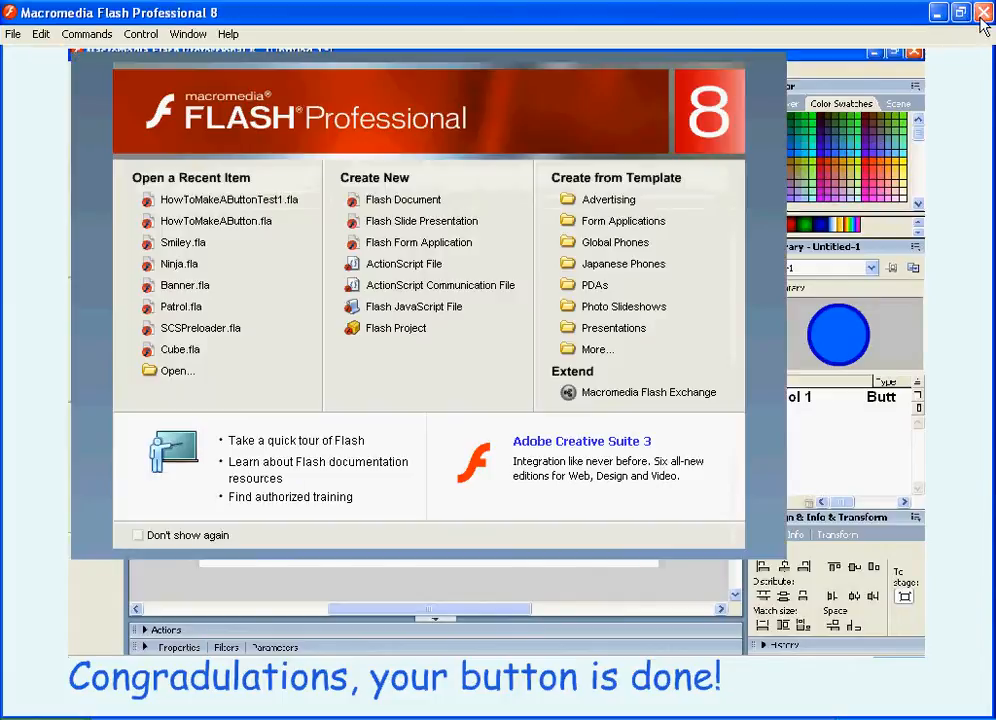
Create a new Flash document and set the stroke colour to dark blue and the fill colour to light blue
{"action": "left_click", "coordinate": [405, 201]}
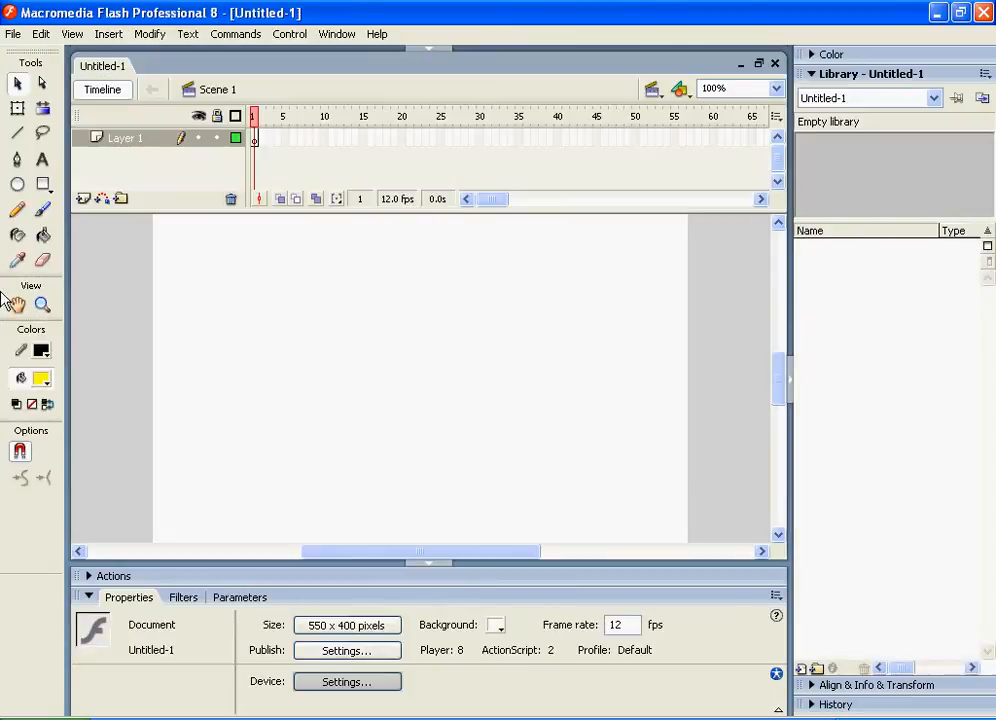
{"action": "left_click", "coordinate": [41, 350]}
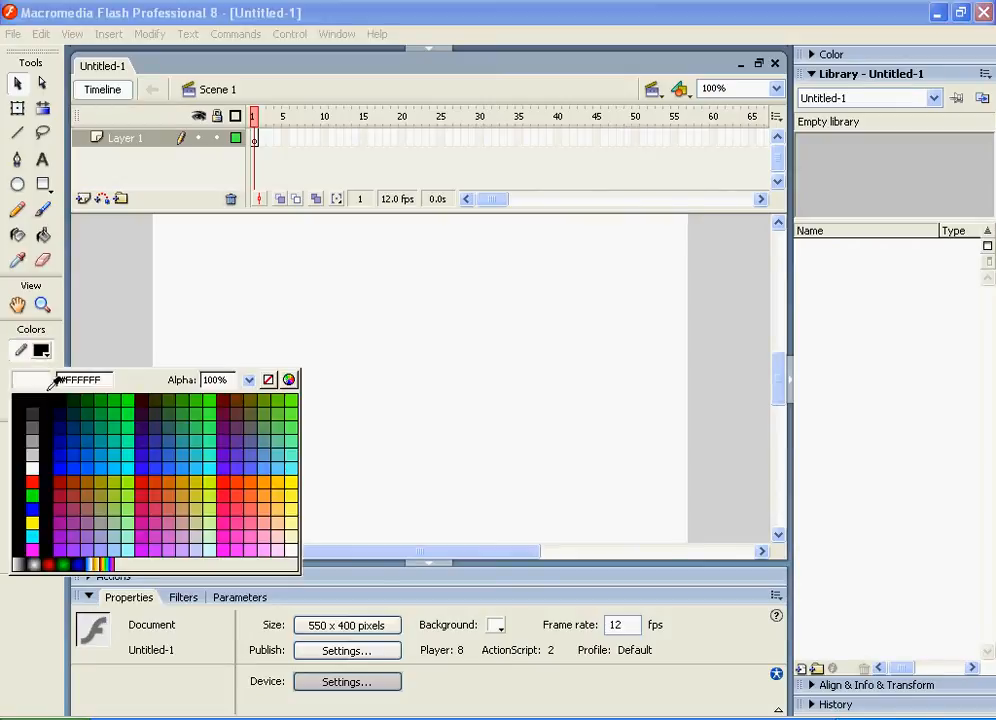
{"action": "left_click", "coordinate": [55, 462]}
{"action": "left_click", "coordinate": [41, 378]}
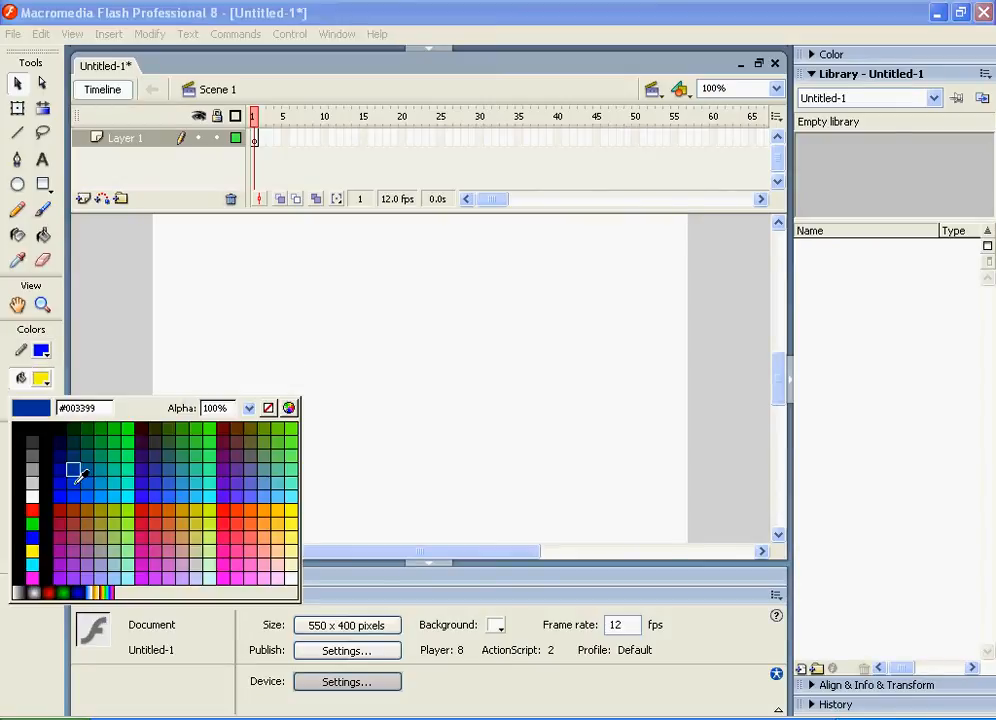
{"action": "left_click", "coordinate": [102, 495]}
Draw a circle about 185 px wide with the Oval tool near the centre of the stage
{"action": "left_click_drag", "start_coordinate": [262, 281], "coordinate": [505, 414]}
{"action": "left_click", "coordinate": [18, 184]}
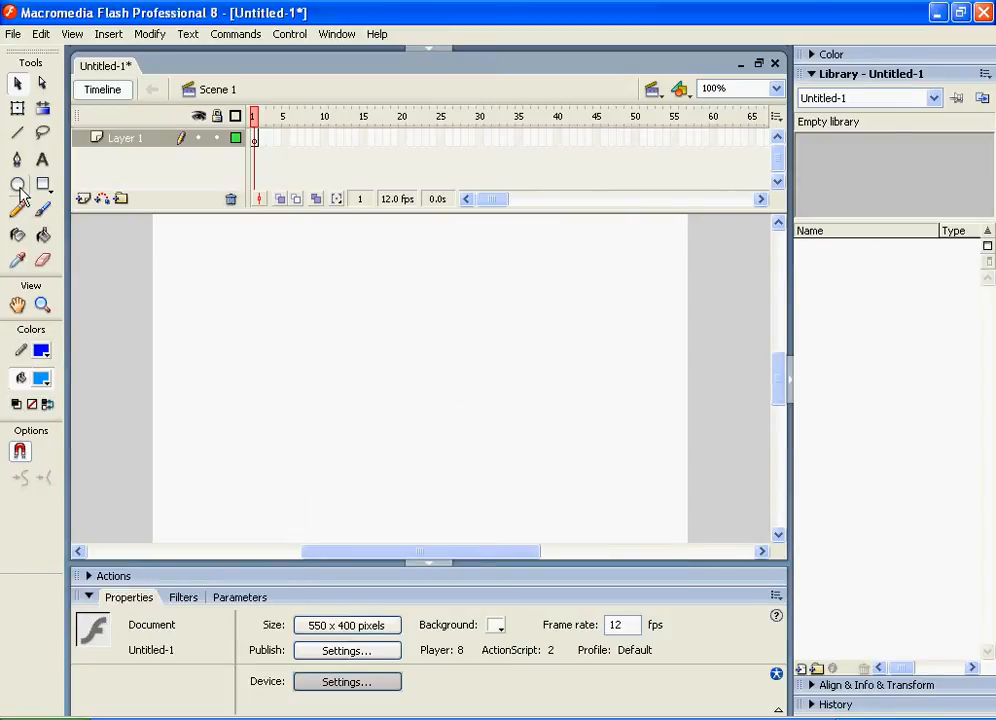
{"action": "left_click_drag", "start_coordinate": [372, 314], "coordinate": [553, 494]}
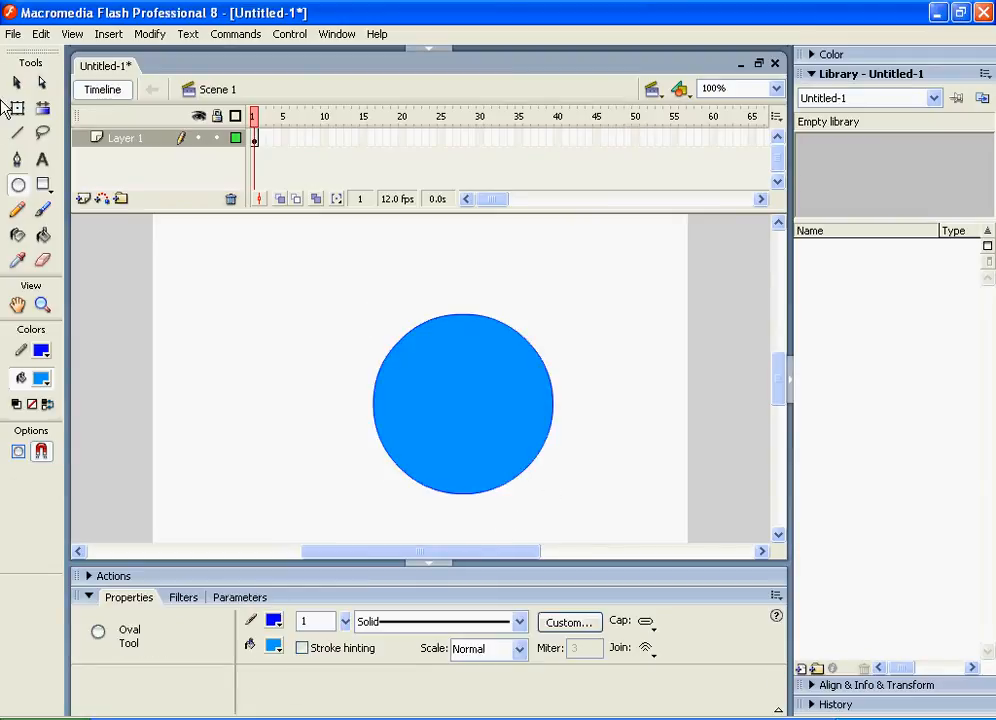
Select the whole circle including its outline and move it up slightly to Y 112
{"action": "left_click", "coordinate": [18, 86]}
{"action": "double_click", "coordinate": [522, 445]}
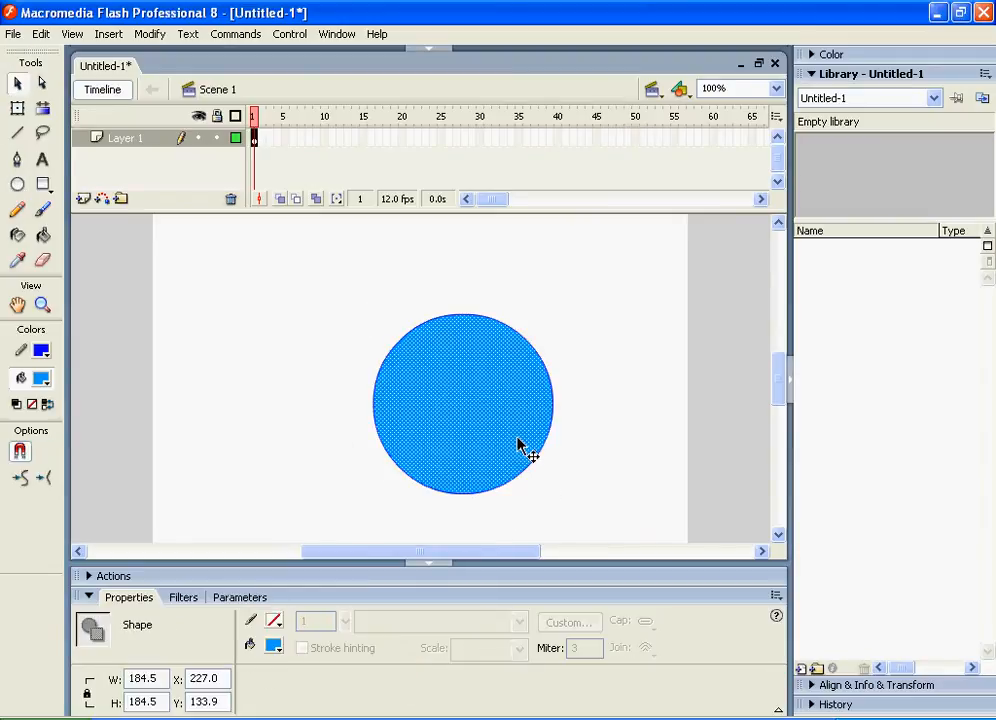
{"action": "left_click_drag", "start_coordinate": [471, 411], "coordinate": [463, 389]}
{"action": "right_click", "coordinate": [461, 383]}
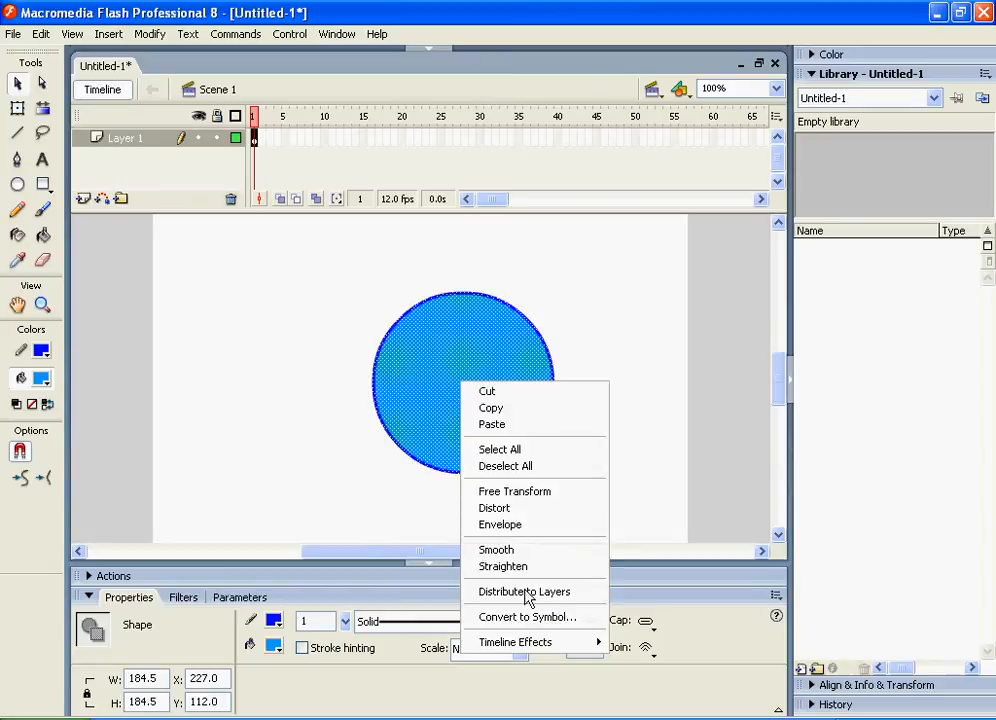
{"action": "left_click", "coordinate": [208, 292]}
Draw a text box over the circle and set the text colour to dark navy blue
{"action": "left_click", "coordinate": [42, 161]}
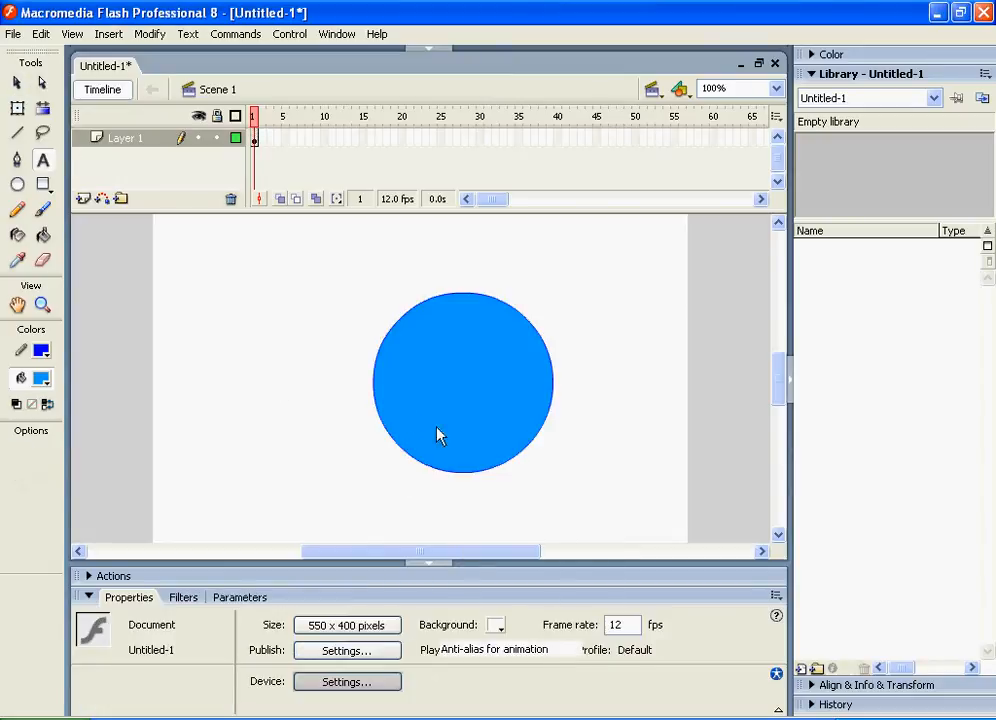
{"action": "left_click_drag", "start_coordinate": [389, 350], "coordinate": [517, 408]}
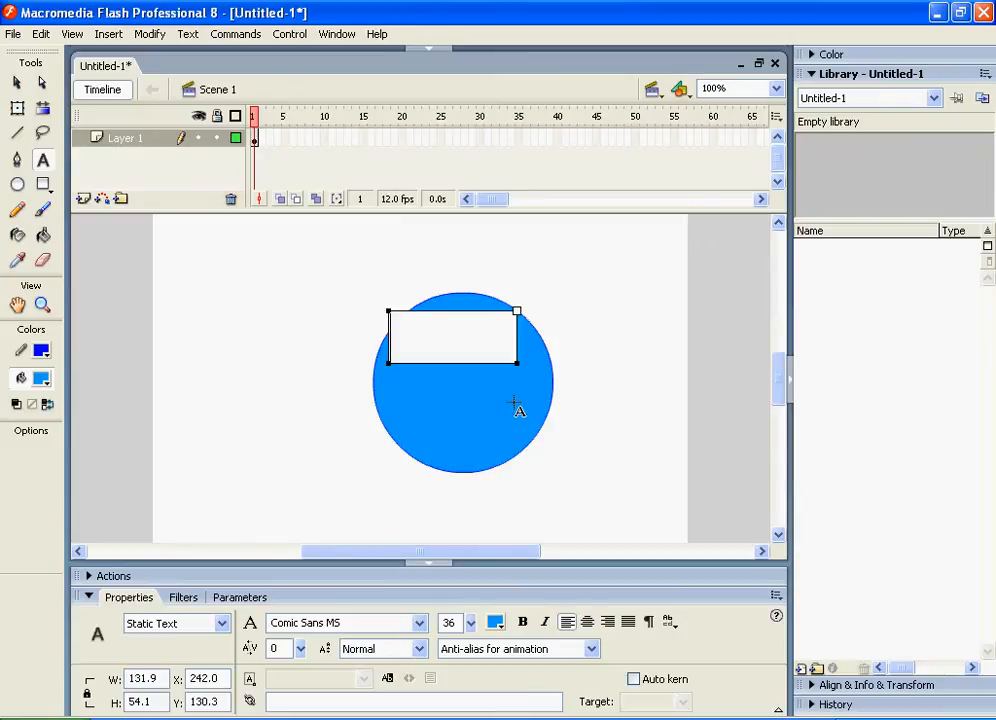
{"action": "type", "text": "Gene"}
{"action": "key", "text": "BackSpace"}
{"action": "key", "text": "BackSpace"}
{"action": "key", "text": "BackSpace"}
{"action": "key", "text": "BackSpace"}
{"action": "left_click", "coordinate": [494, 622]}
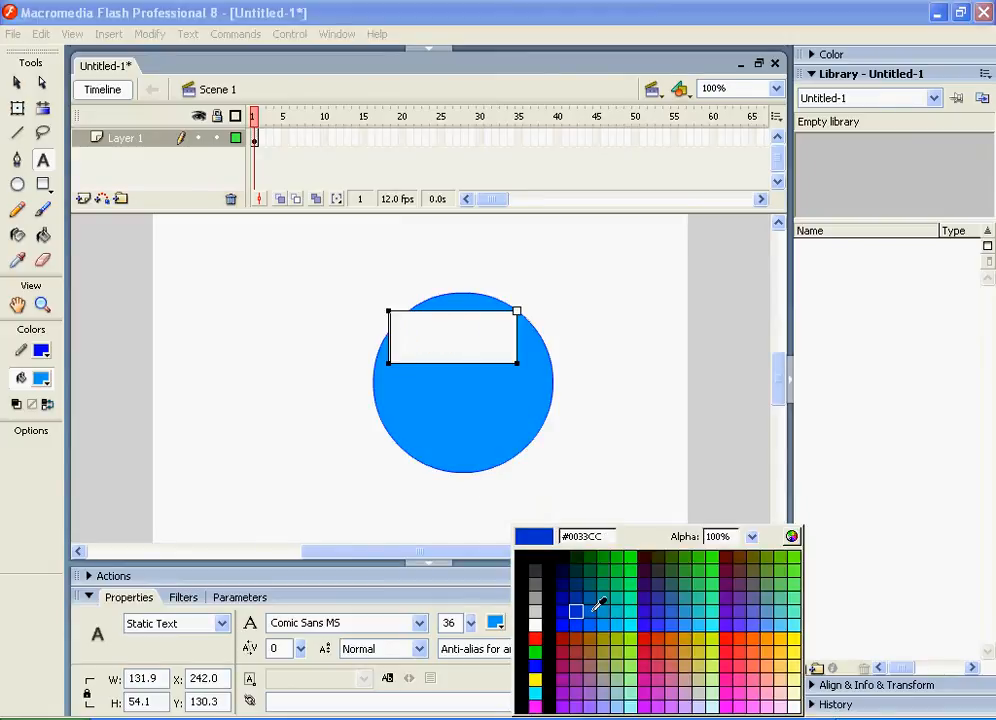
{"action": "left_click", "coordinate": [562, 568]}
Type Generic Button into the text box and widen the box so the words sit on two lines
{"action": "type", "text": "Generic"}
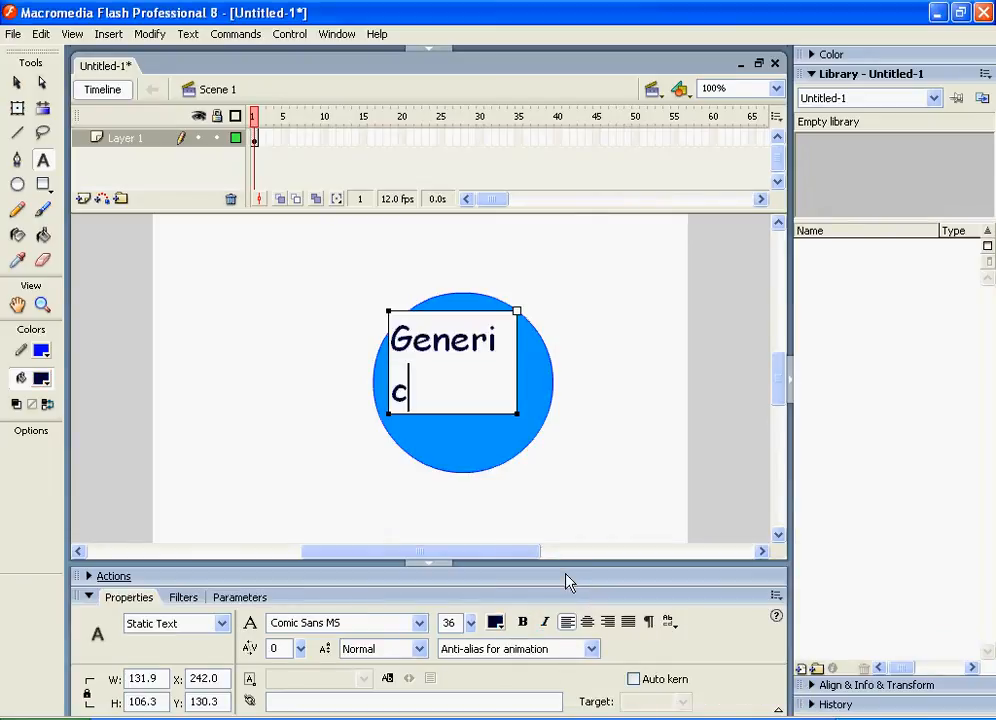
{"action": "type", "text": " Button"}
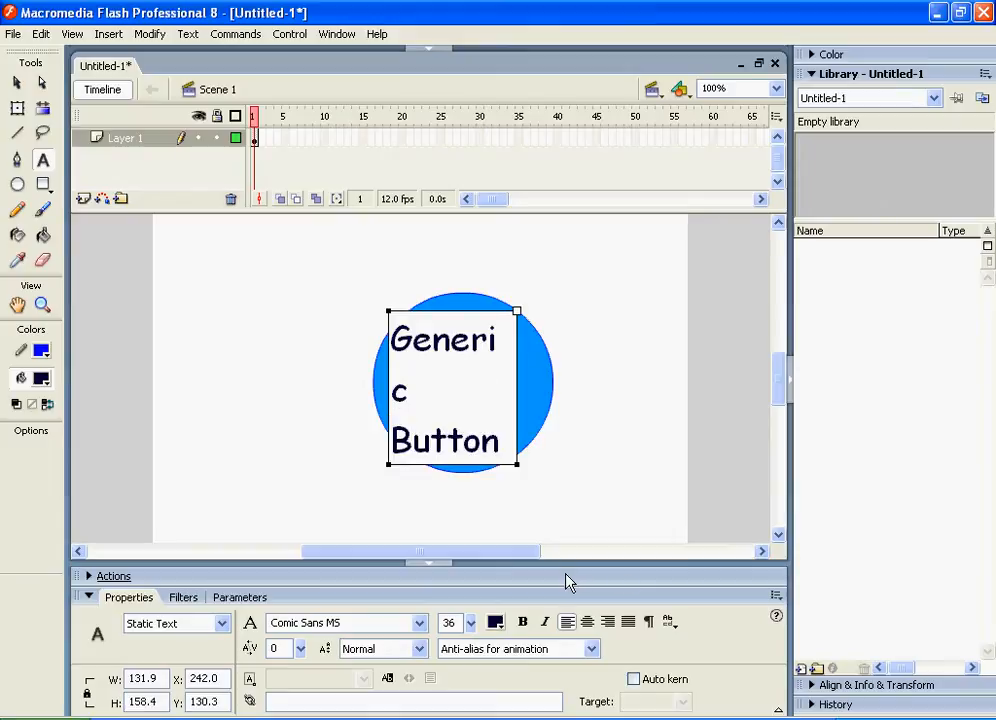
{"action": "left_click_drag", "start_coordinate": [516, 310], "coordinate": [528, 310]}
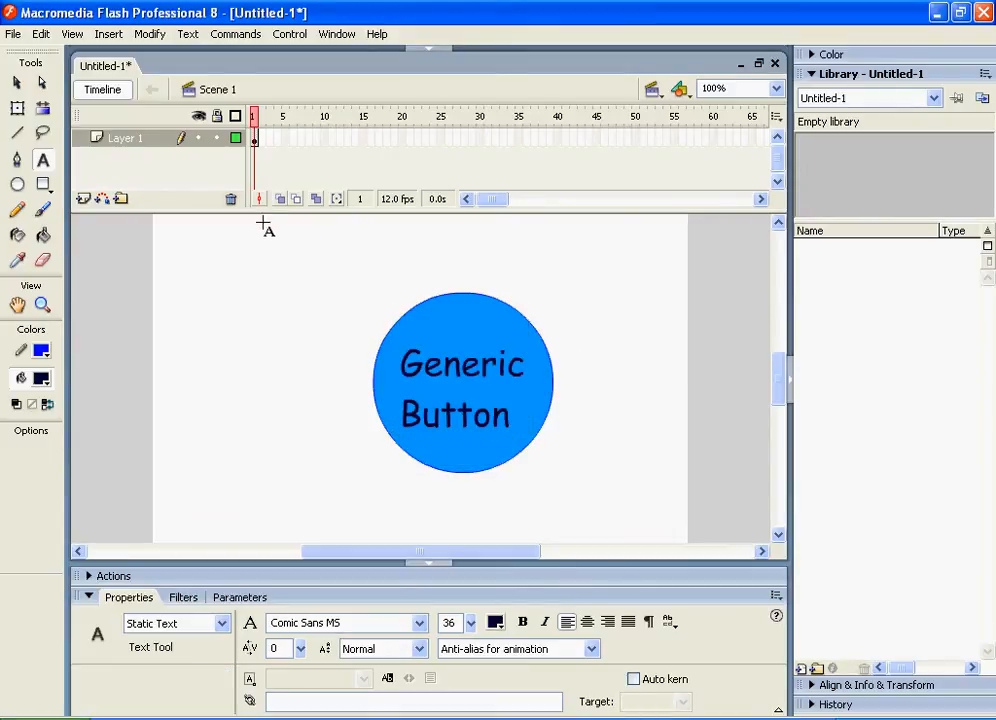
Select the circle and text together and convert them to a Button symbol named Generic Button
{"action": "left_click", "coordinate": [16, 82]}
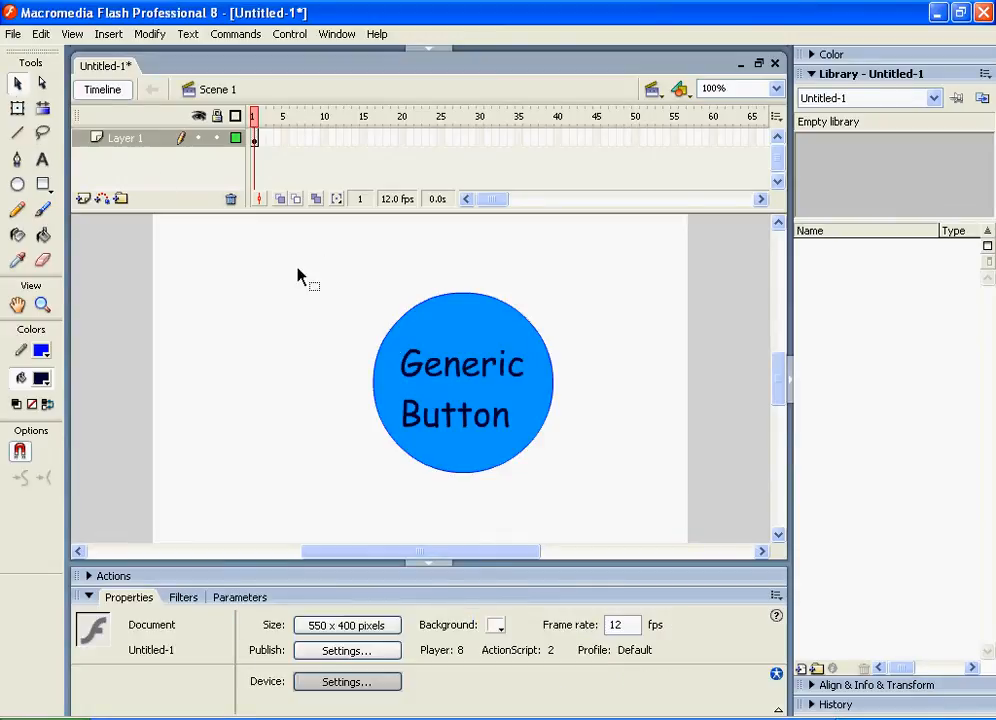
{"action": "left_click_drag", "start_coordinate": [311, 267], "coordinate": [620, 514]}
{"action": "right_click", "coordinate": [440, 365]}
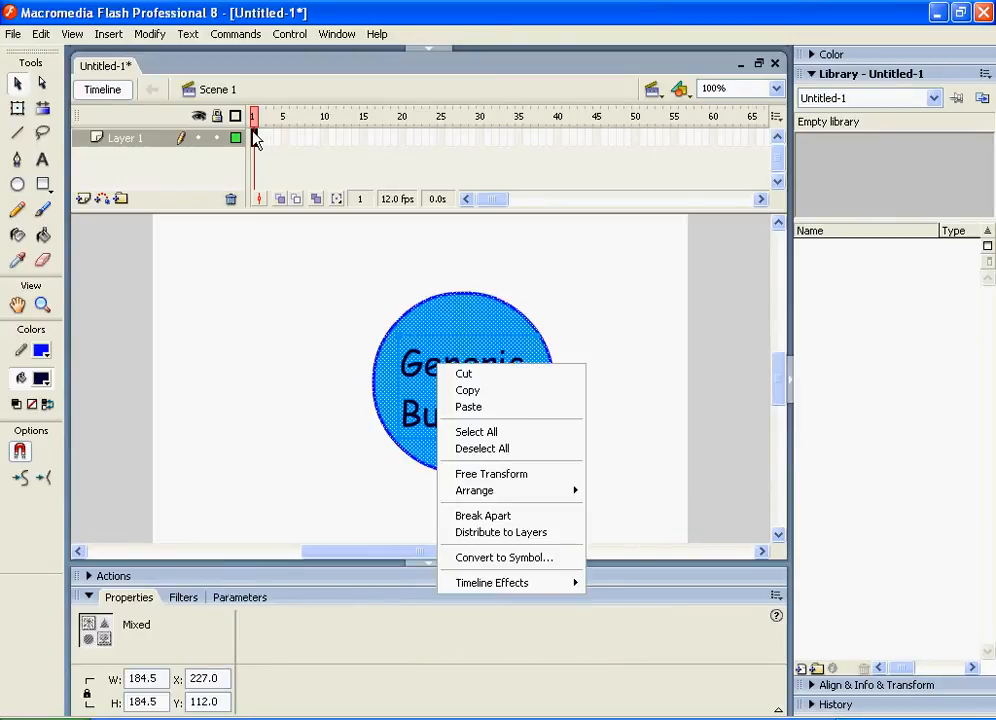
{"action": "left_click", "coordinate": [512, 563]}
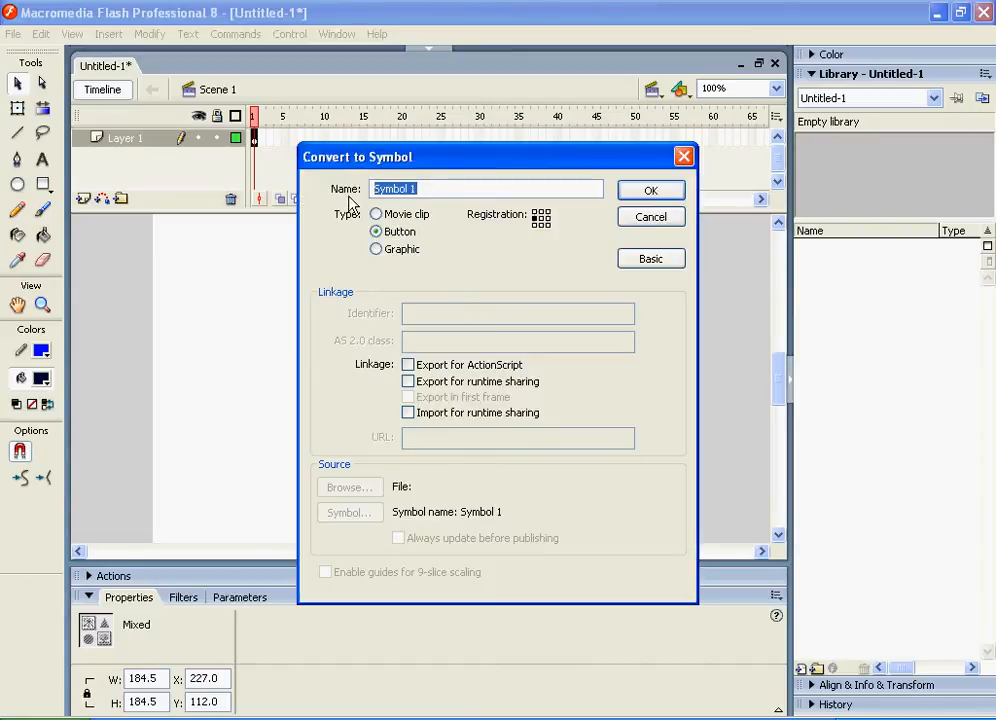
{"action": "type", "text": "Button"}
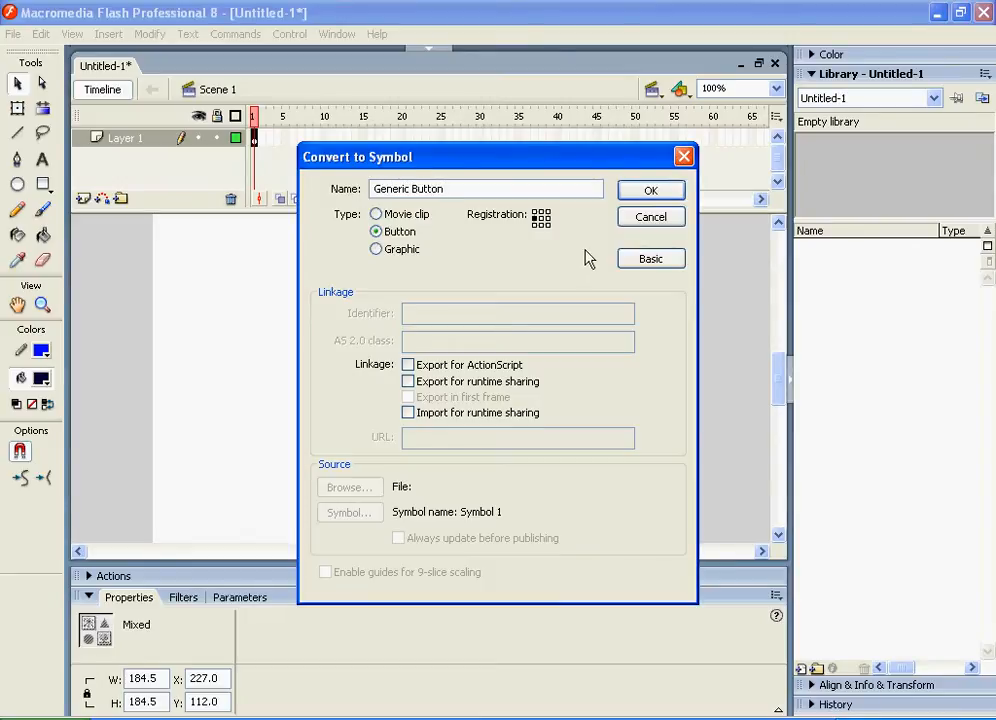
{"action": "left_click", "coordinate": [673, 193]}
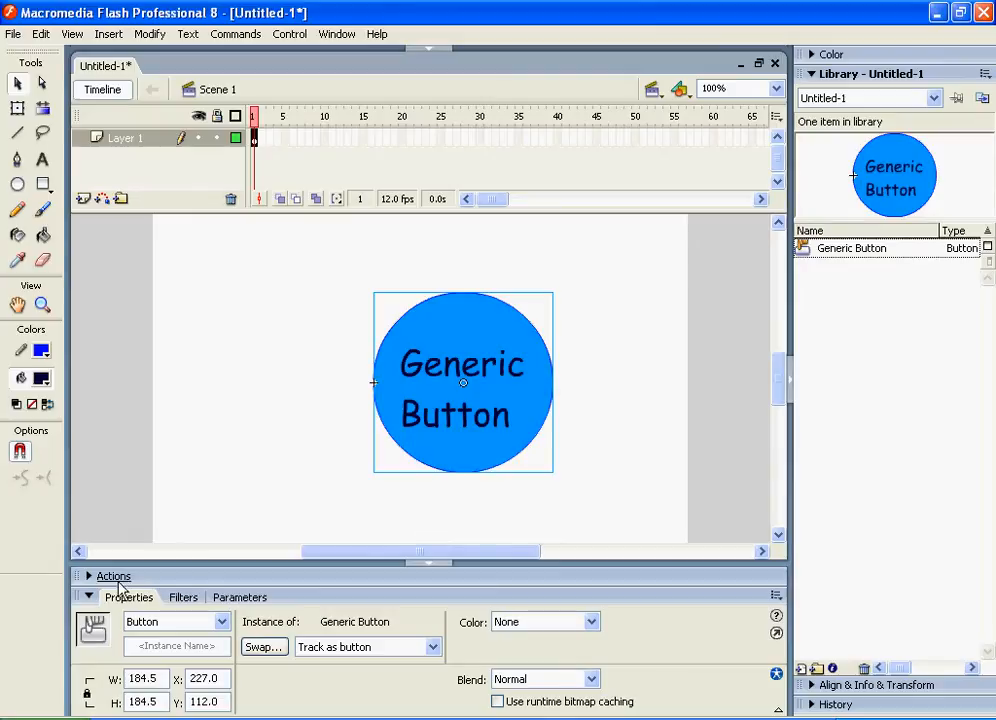
Open the Actions panel for the button and add a goto action from Timeline Control
{"action": "left_click", "coordinate": [88, 597]}
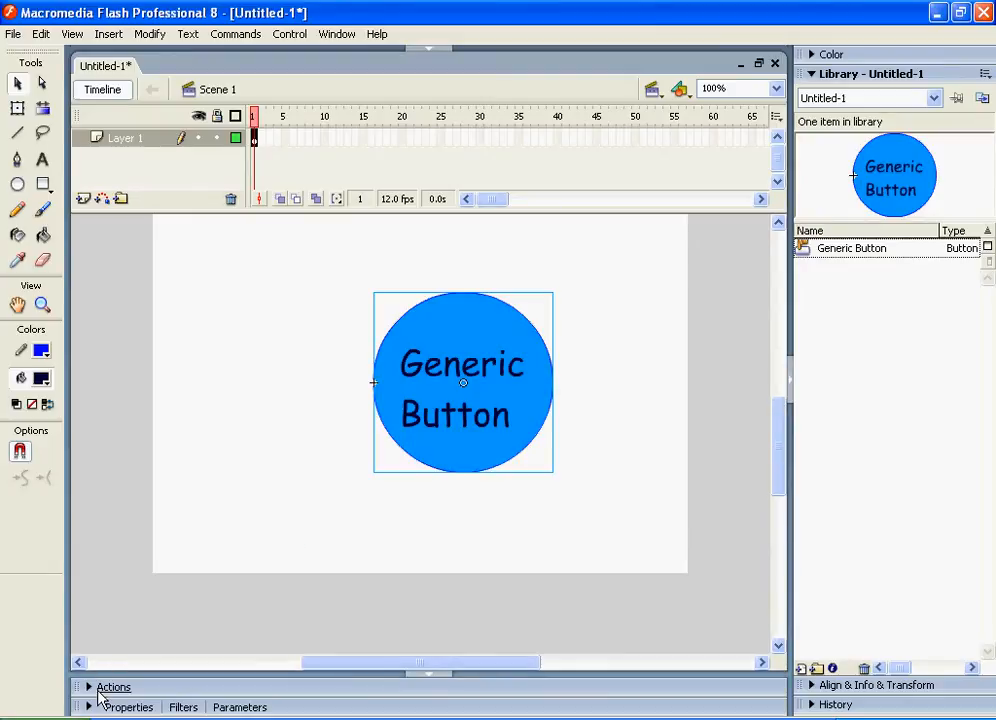
{"action": "left_click", "coordinate": [98, 689]}
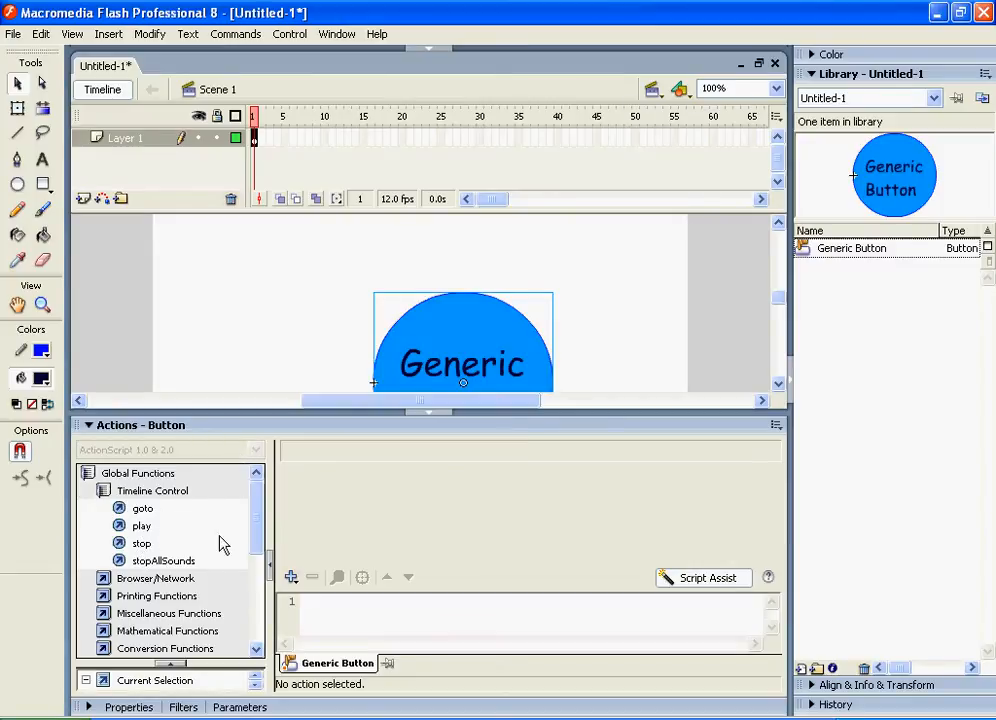
{"action": "double_click", "coordinate": [142, 509]}
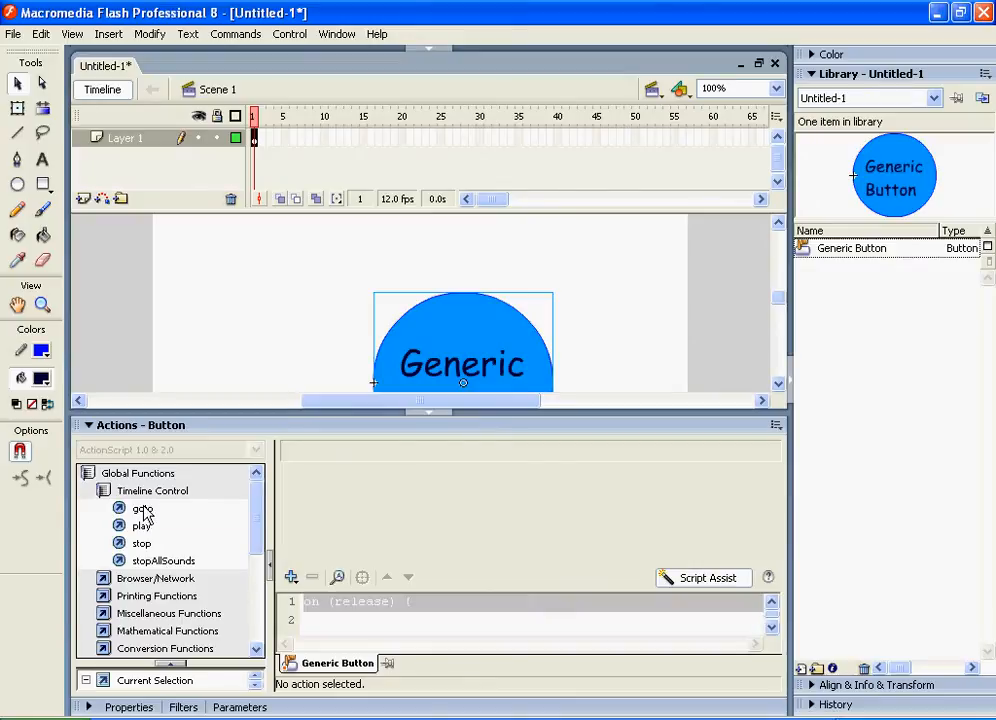
Examine the parameters shown for each line of the button's script
{"action": "left_click", "coordinate": [376, 602]}
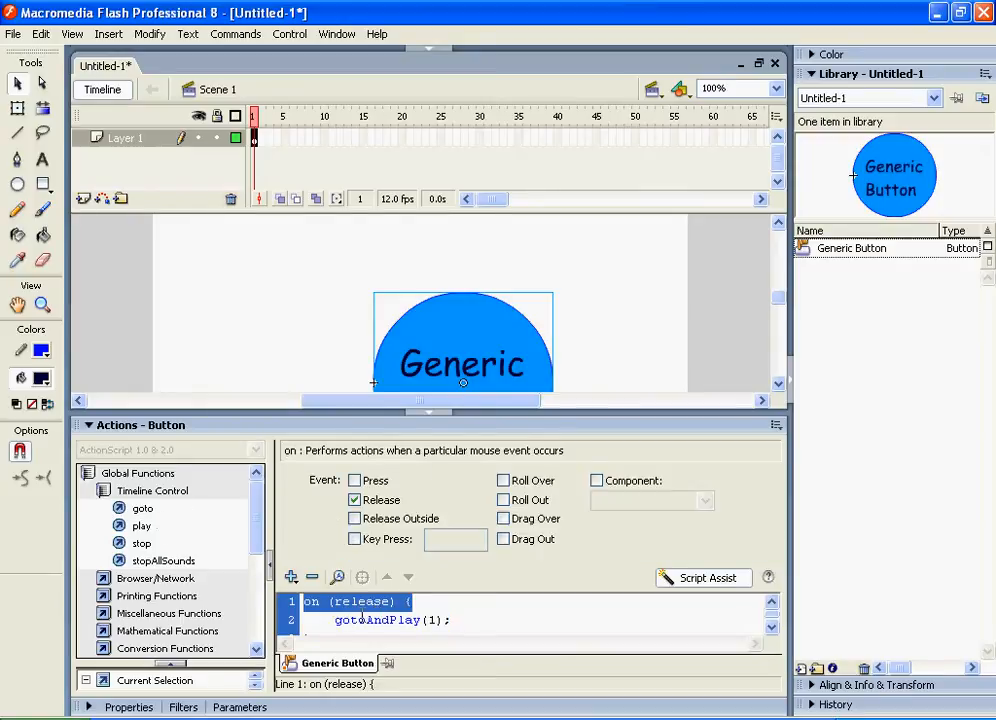
{"action": "left_click", "coordinate": [367, 619]}
{"action": "scroll", "coordinate": [367, 622], "scroll_direction": "down", "scroll_amount": 1}
{"action": "scroll", "coordinate": [367, 622], "scroll_direction": "up", "scroll_amount": 1}
{"action": "left_click", "coordinate": [358, 602]}
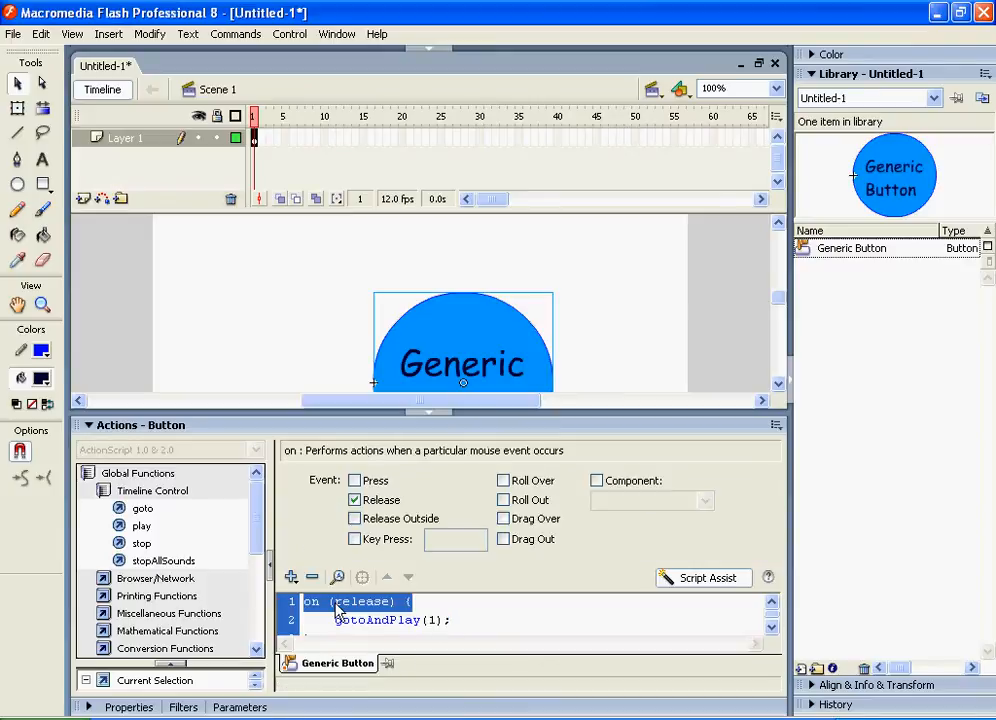
{"action": "left_click", "coordinate": [355, 621]}
{"action": "scroll", "coordinate": [356, 621], "scroll_direction": "down", "scroll_amount": 1}
{"action": "left_click", "coordinate": [353, 619]}
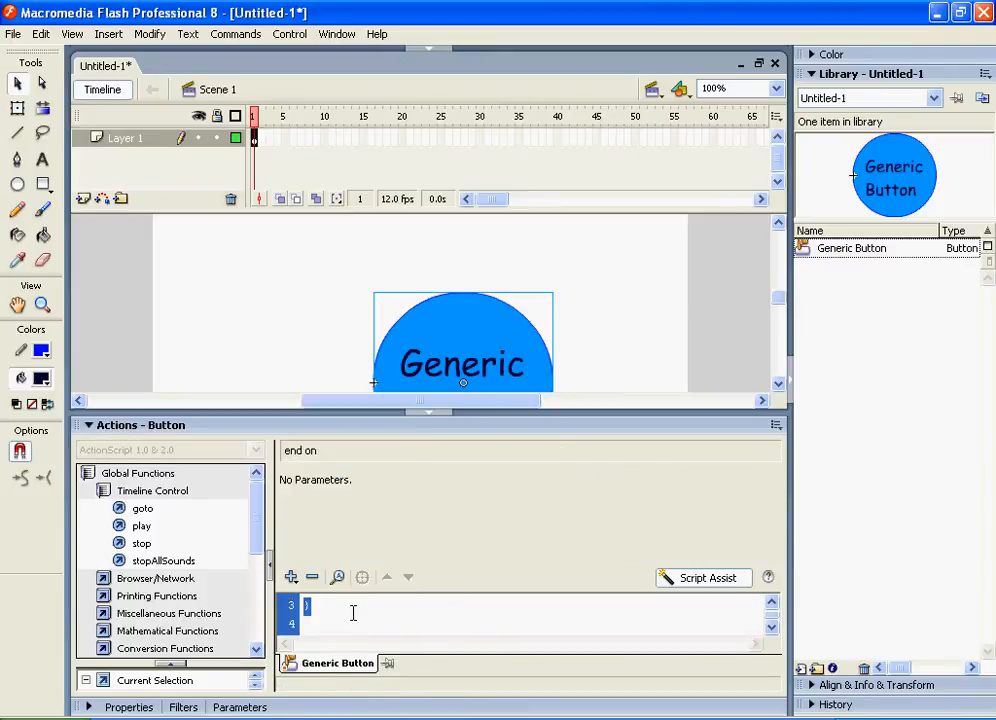
{"action": "scroll", "coordinate": [351, 615], "scroll_direction": "up", "scroll_amount": 1}
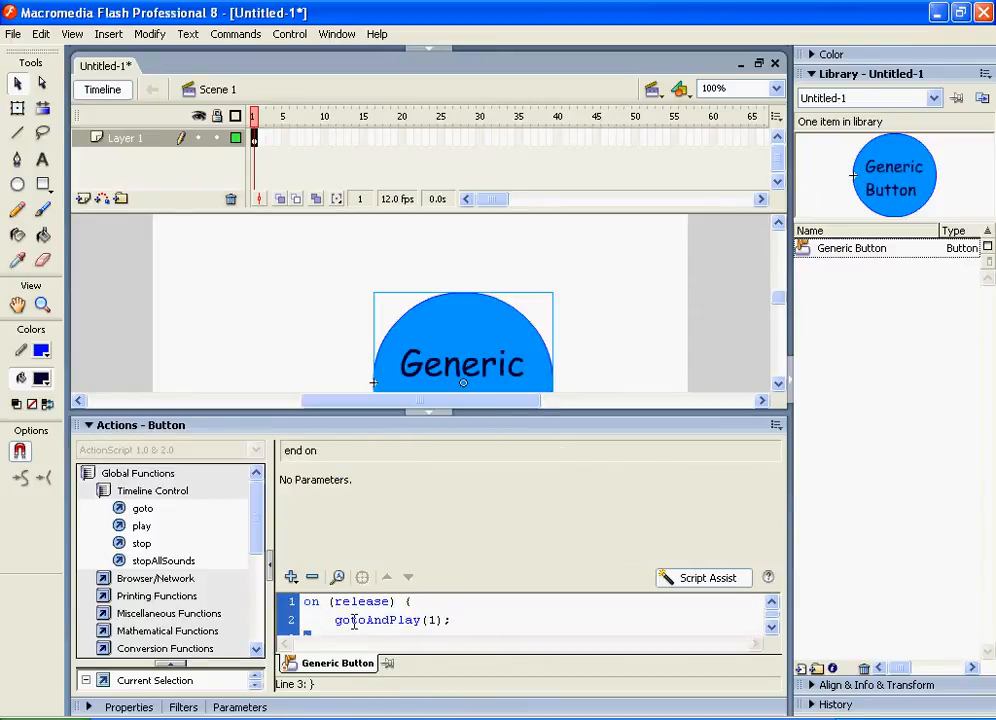
Select the on handler line and toggle the Roll Over event on and off again
{"action": "left_click", "coordinate": [358, 604]}
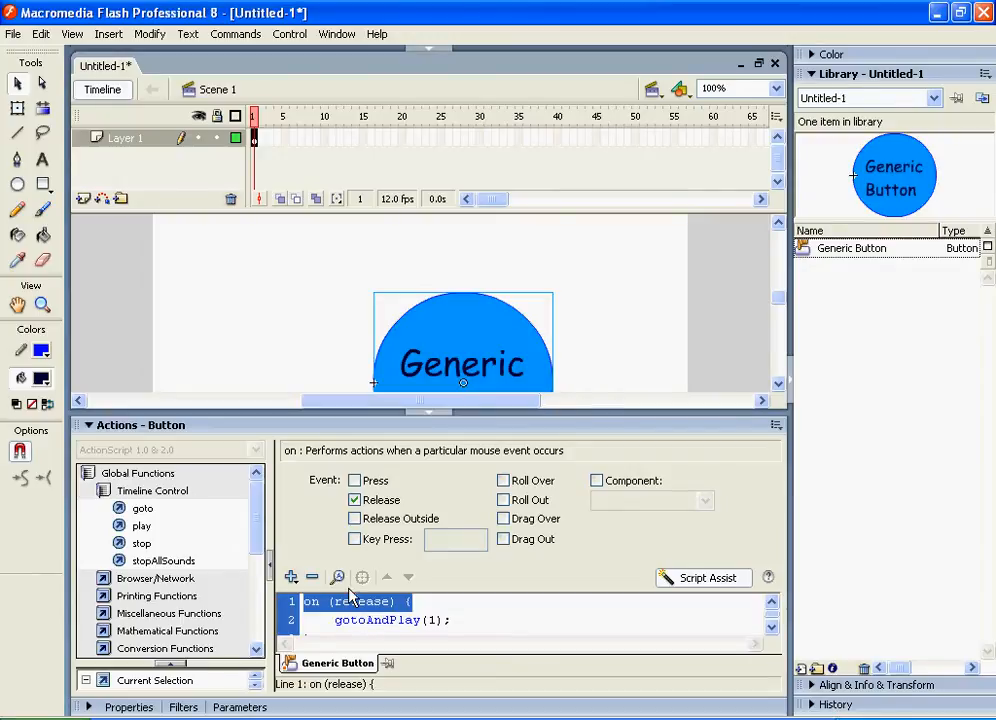
{"action": "left_click", "coordinate": [503, 481]}
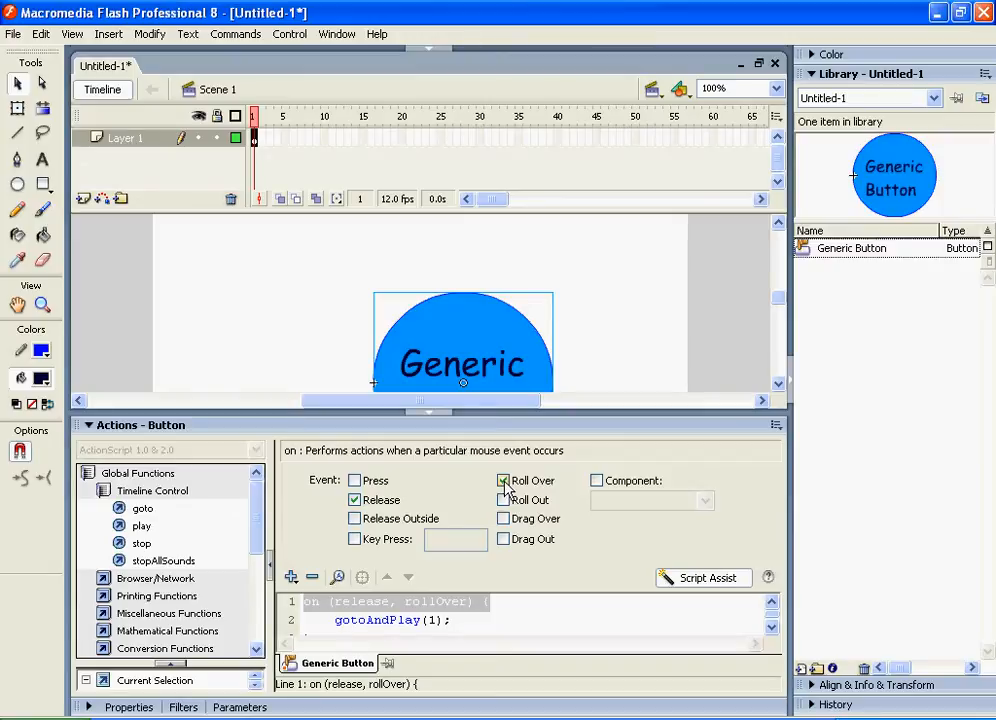
{"action": "left_click", "coordinate": [504, 482]}
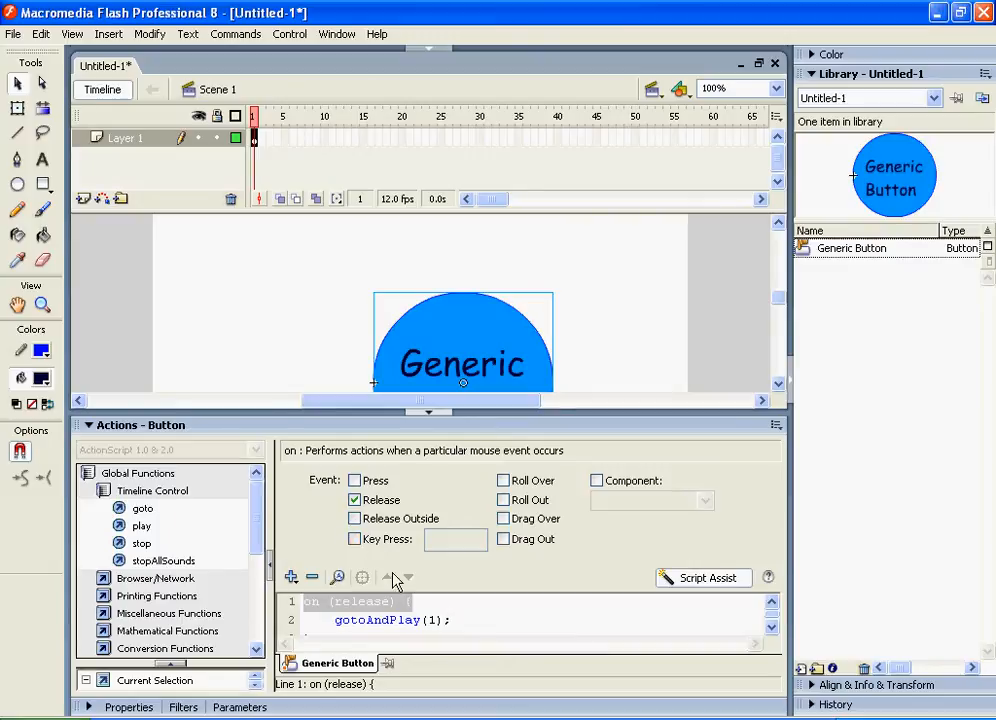
Select the gotoAndPlay line and review the available Scene options
{"action": "left_click", "coordinate": [385, 621]}
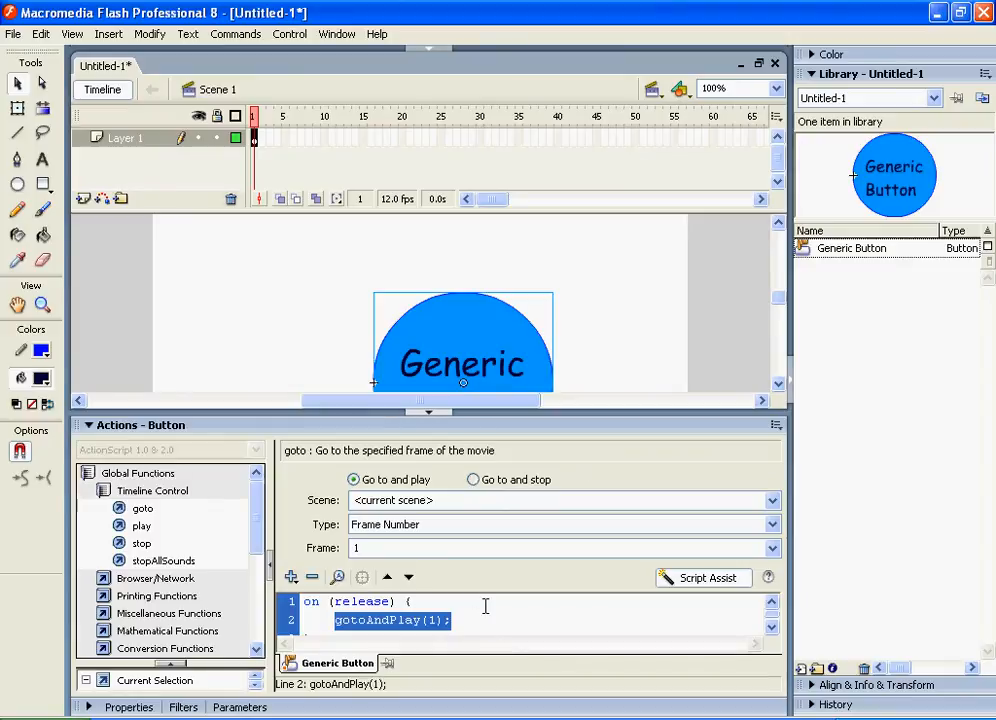
{"action": "left_click", "coordinate": [536, 497]}
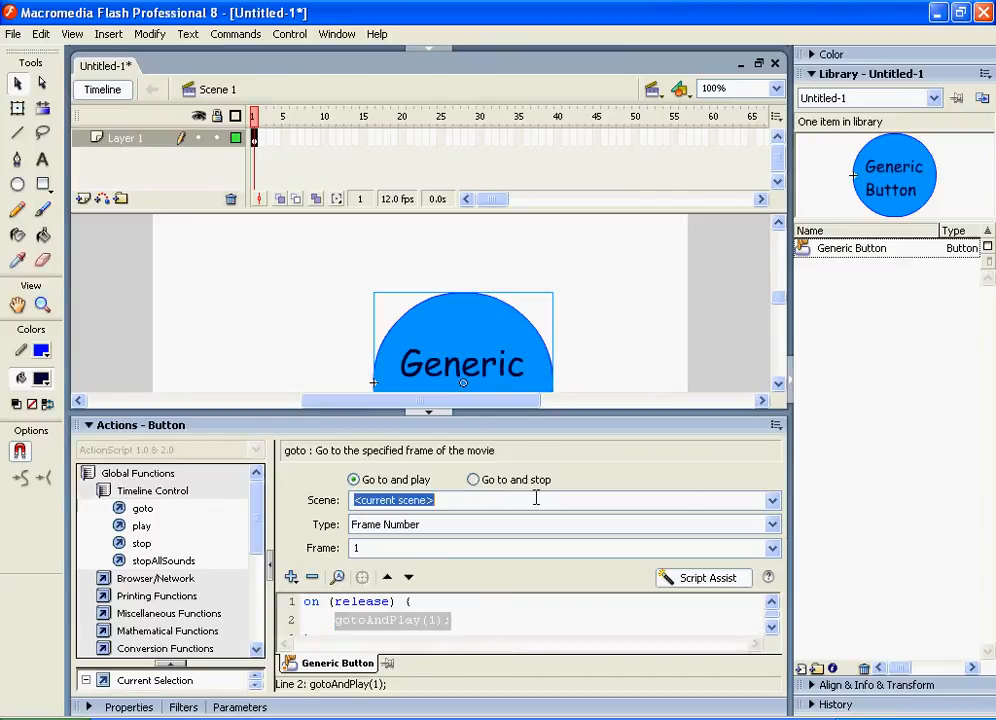
{"action": "left_click", "coordinate": [770, 503]}
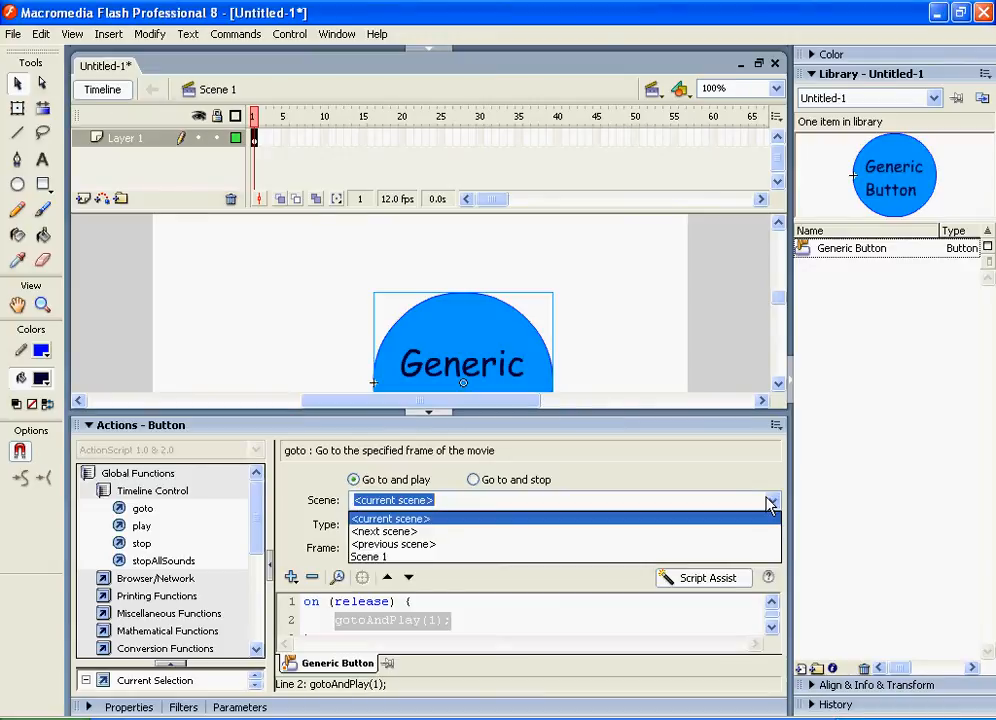
{"action": "left_click", "coordinate": [770, 503]}
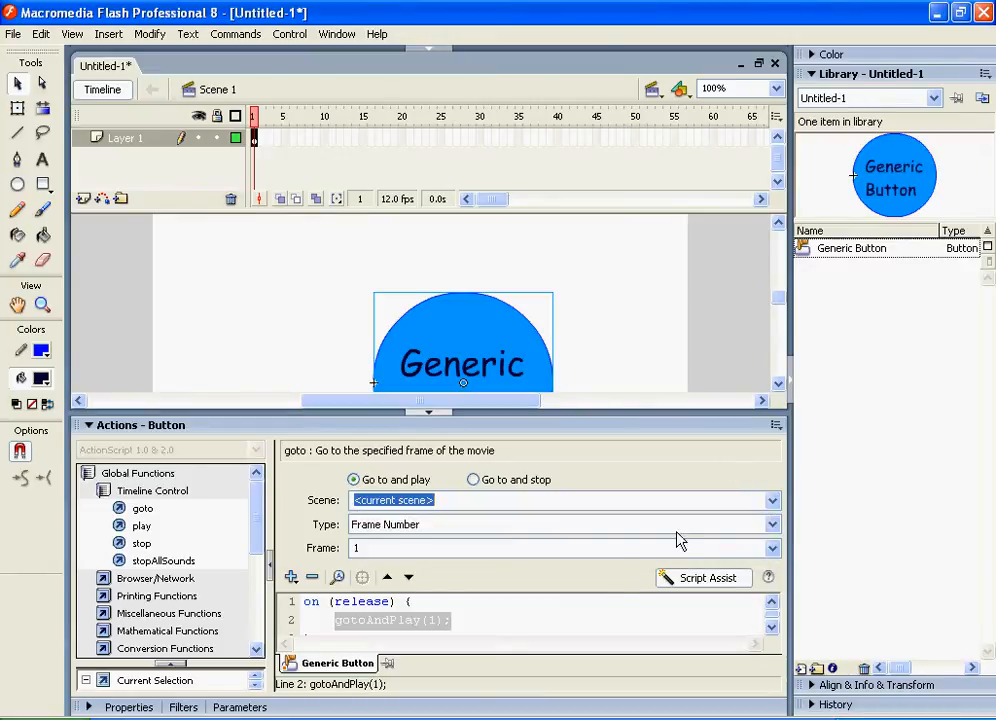
Change the goto action to Go to and stop at frame 15
{"action": "left_click", "coordinate": [490, 528]}
{"action": "left_click", "coordinate": [494, 529]}
{"action": "left_click", "coordinate": [502, 496]}
{"action": "left_click", "coordinate": [350, 622]}
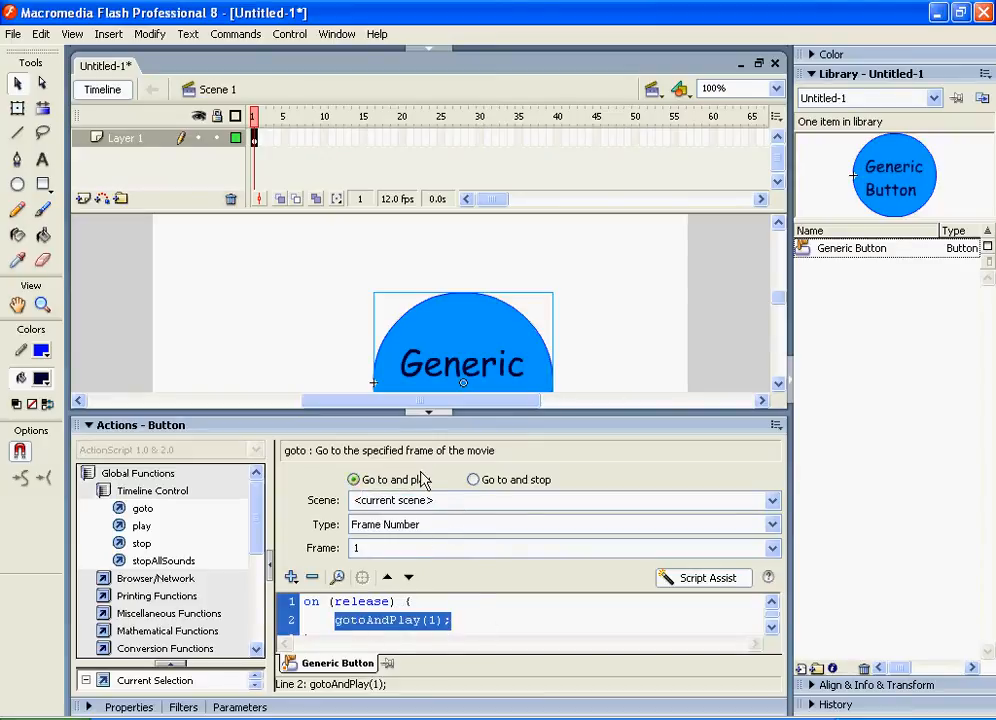
{"action": "left_click", "coordinate": [497, 484]}
{"action": "left_click", "coordinate": [408, 547]}
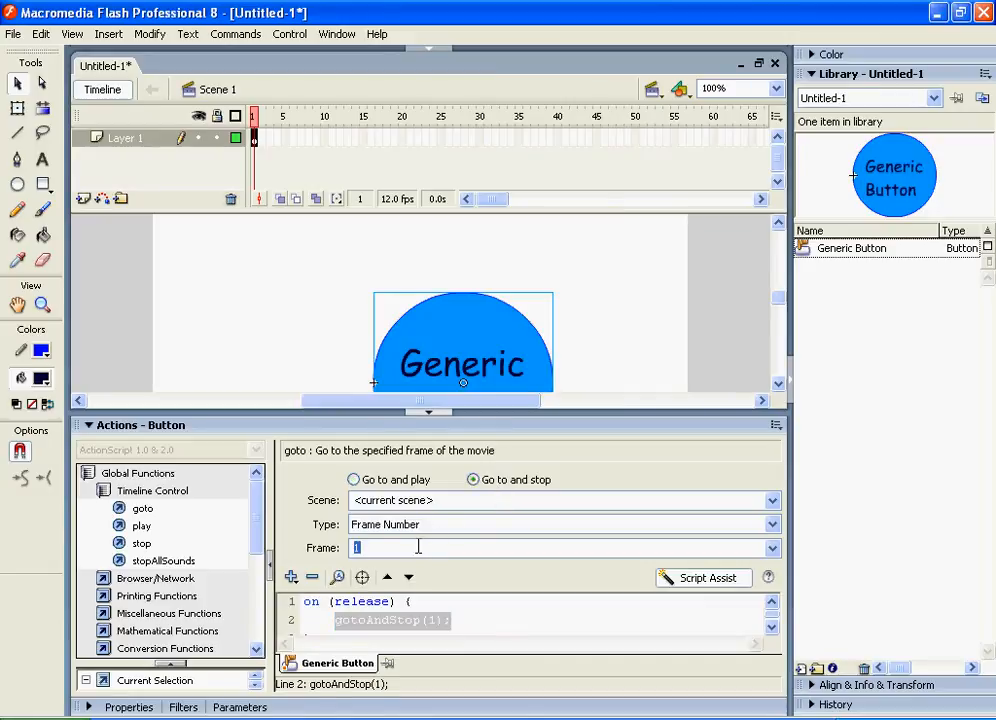
{"action": "type", "text": "5"}
Switch off Script Assist to edit the button's script directly
{"action": "left_click", "coordinate": [690, 586]}
{"action": "left_click", "coordinate": [560, 569]}
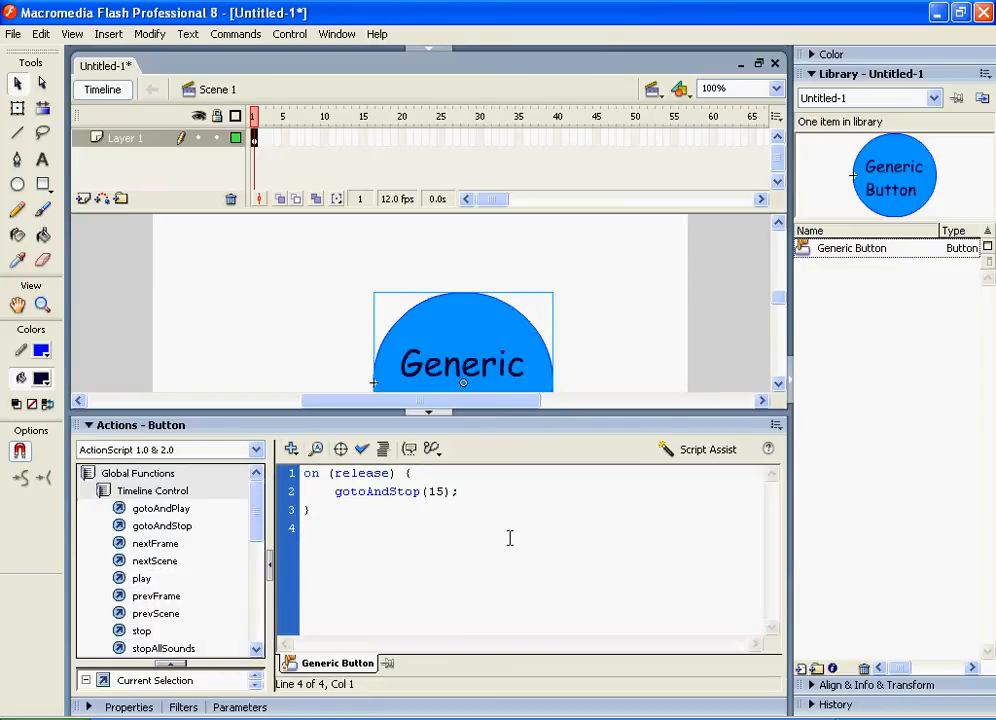
Add an on (releaseOutside) handler calling play(); on a new line, then select and delete it
{"action": "key", "text": "Return"}
{"action": "key", "text": "BackSpace"}
{"action": "type", "text": "on ("}
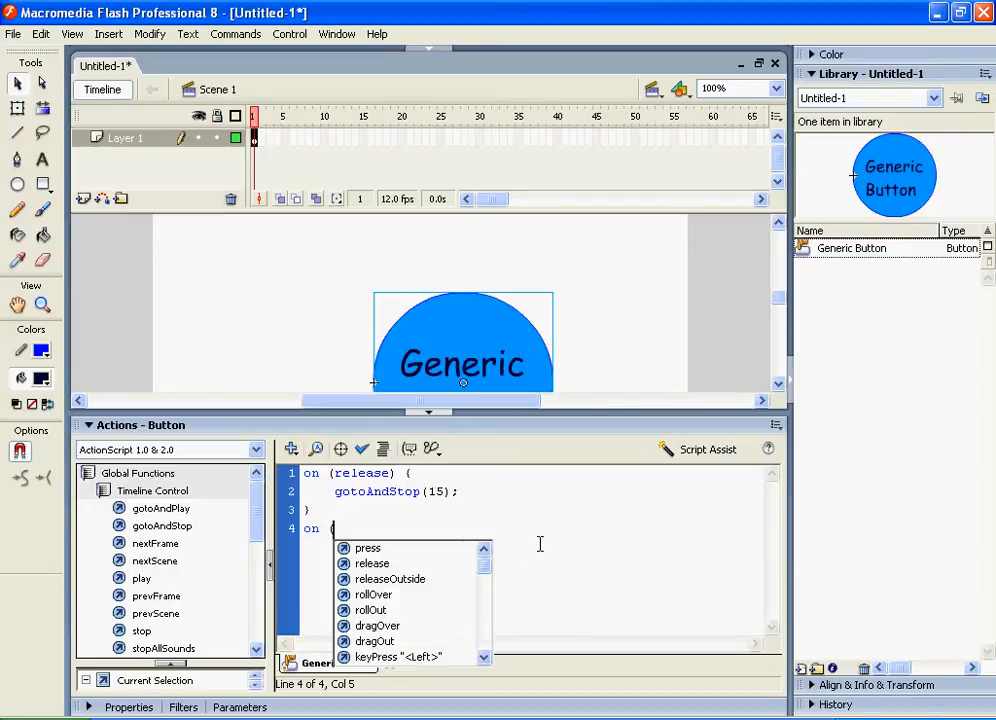
{"action": "left_click_drag", "start_coordinate": [480, 576], "coordinate": [503, 594]}
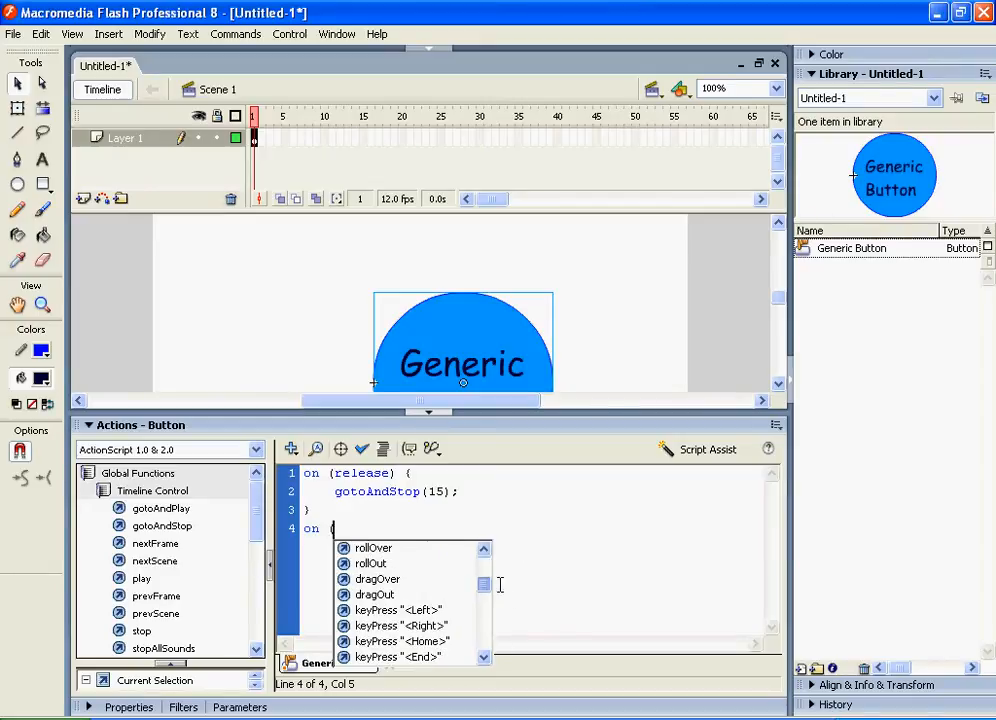
{"action": "left_click", "coordinate": [430, 610]}
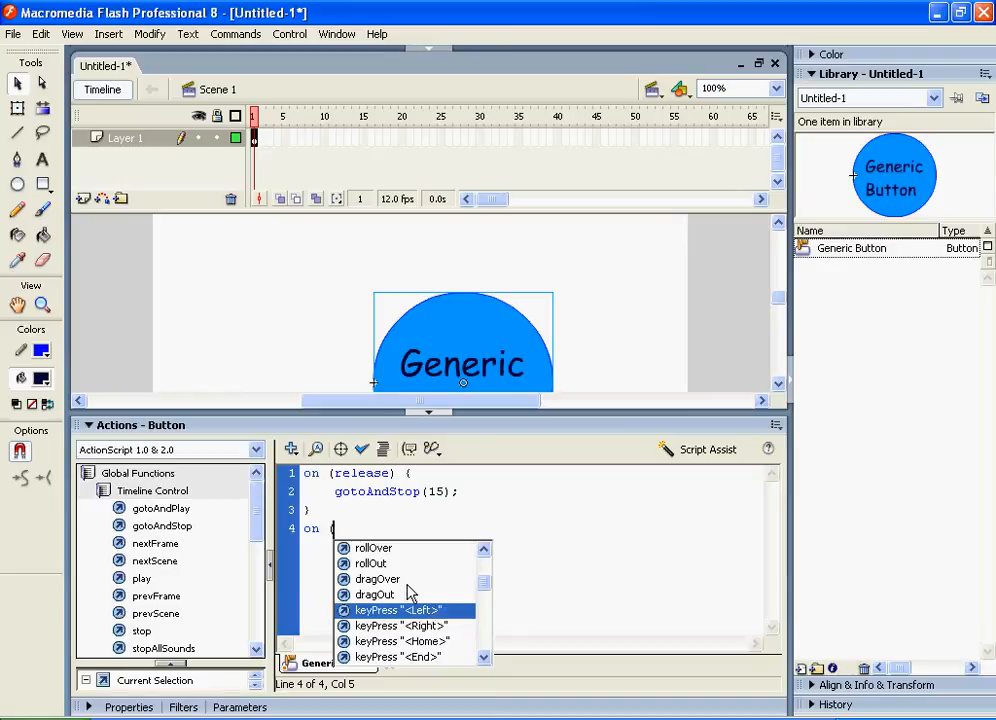
{"action": "left_click_drag", "start_coordinate": [485, 589], "coordinate": [484, 580]}
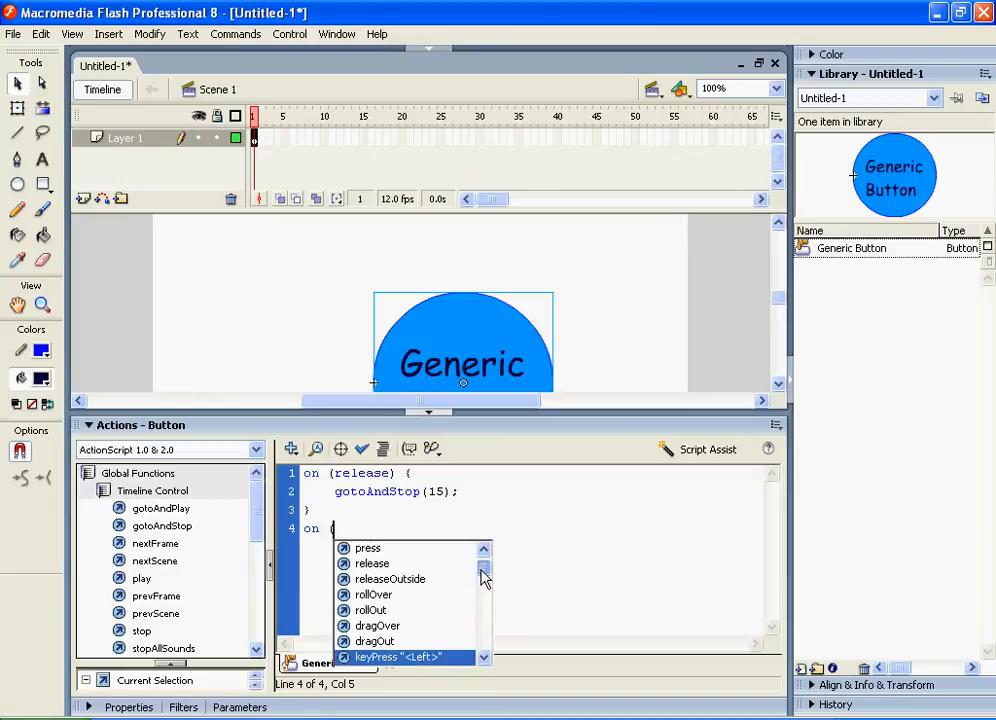
{"action": "double_click", "coordinate": [380, 580]}
{"action": "type", "text": ")"}
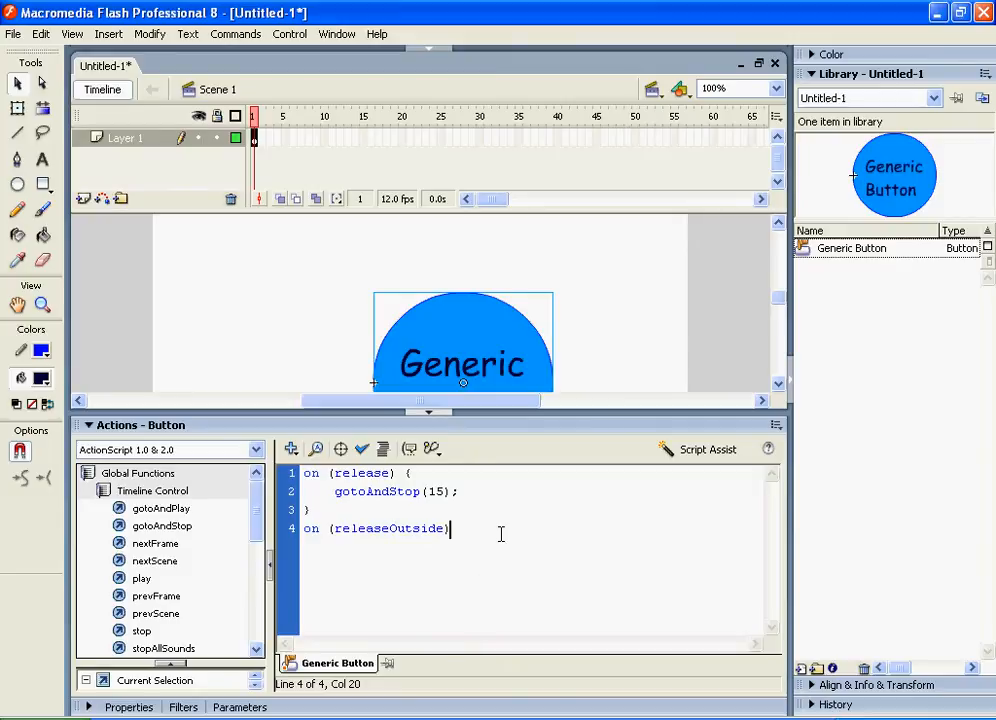
{"action": "type", "text": "{"}
{"action": "key", "text": "Return"}
{"action": "type", "text": "play()"}
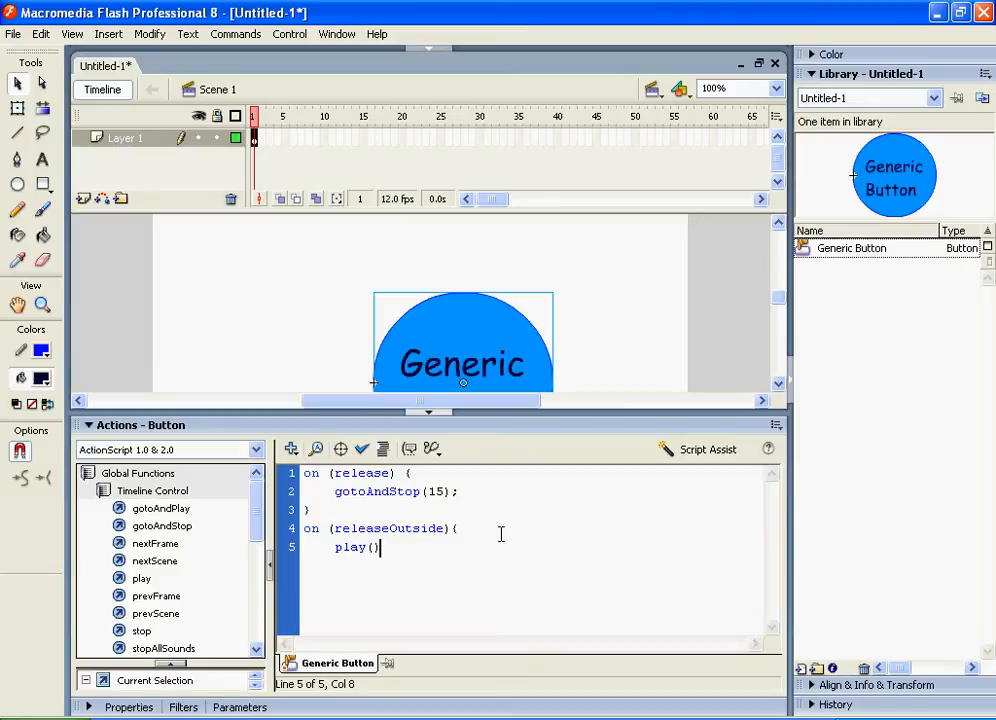
{"action": "type", "text": ";"}
{"action": "key", "text": "Return"}
{"action": "left_click_drag", "start_coordinate": [385, 563], "coordinate": [291, 530]}
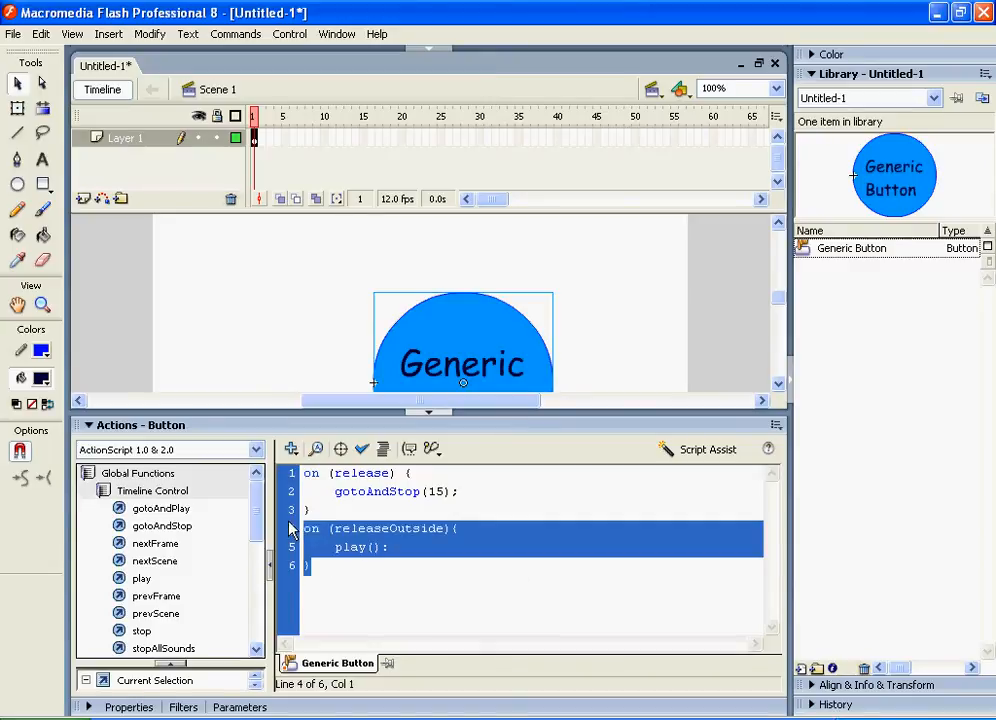
{"action": "key", "text": "Delete"}
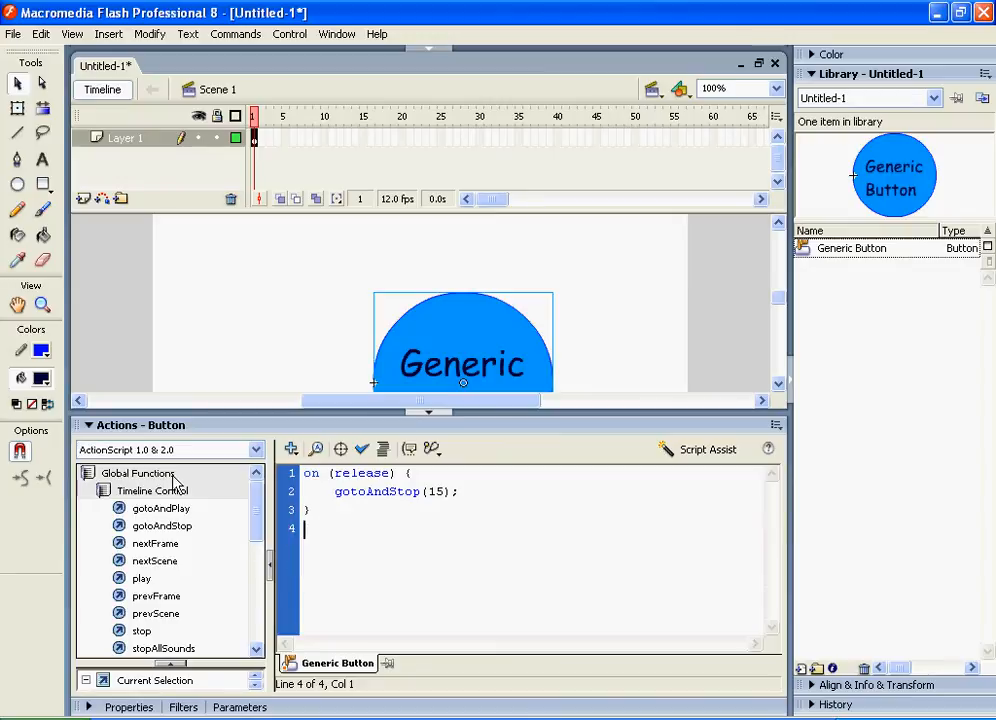
Open the Generic Button symbol for editing and insert a keyframe in its Over frame
{"action": "left_click", "coordinate": [95, 425]}
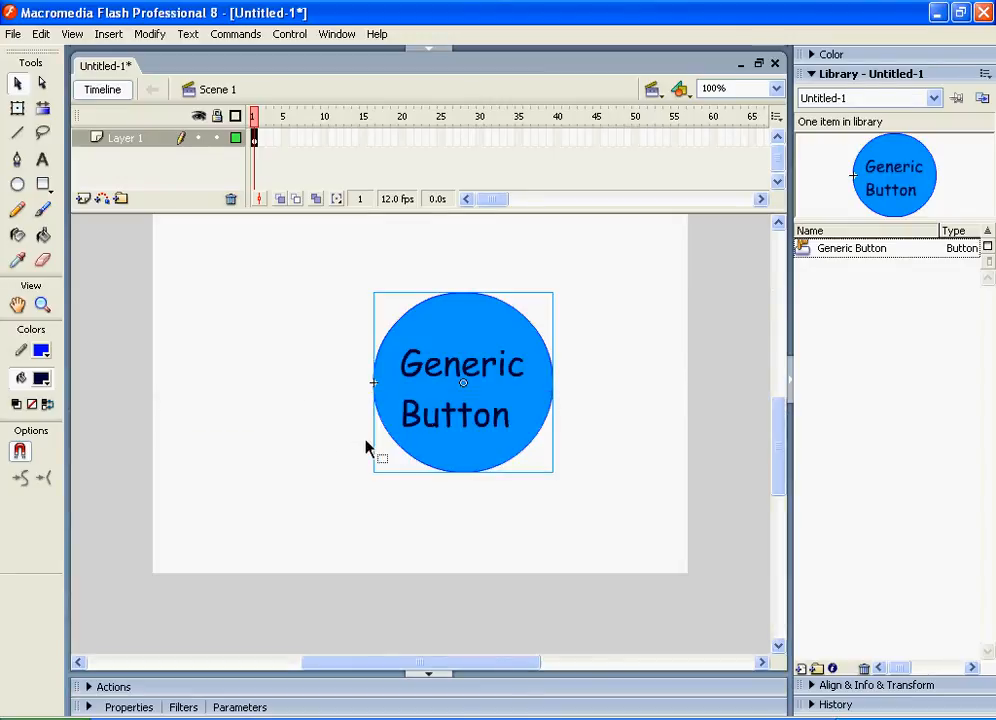
{"action": "scroll", "coordinate": [453, 430], "scroll_direction": "up", "scroll_amount": 3}
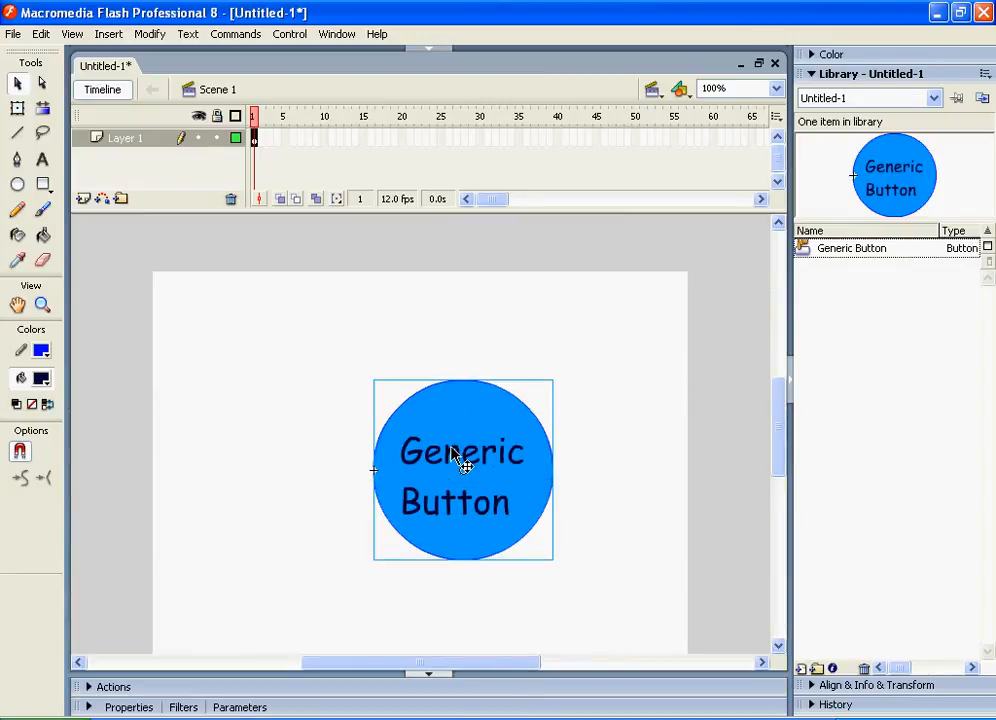
{"action": "double_click", "coordinate": [453, 452]}
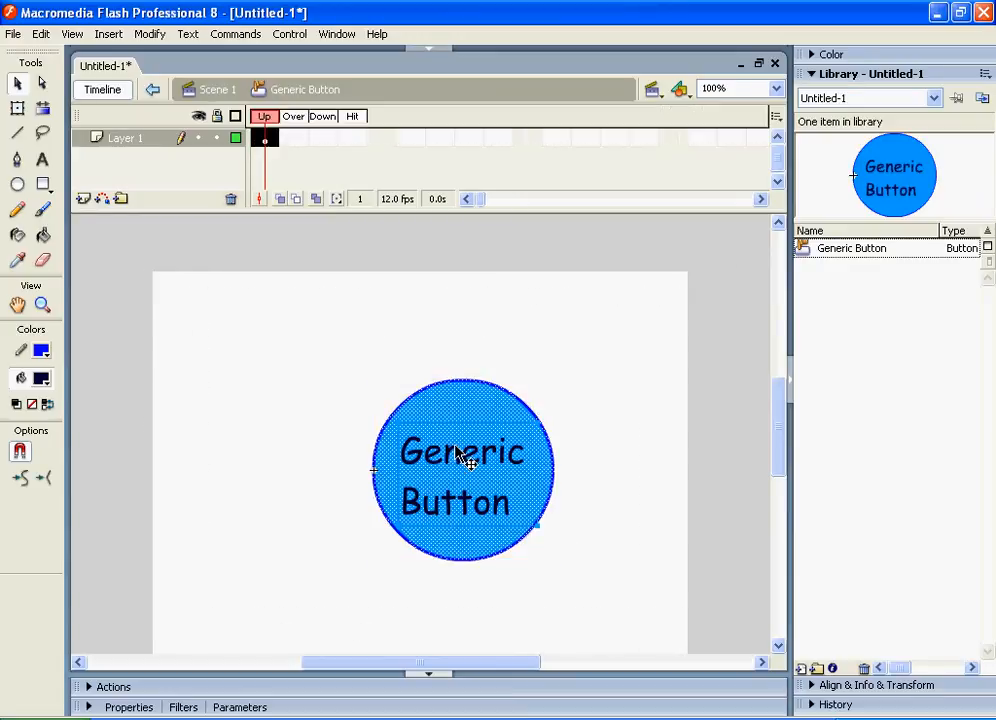
{"action": "left_click", "coordinate": [291, 142]}
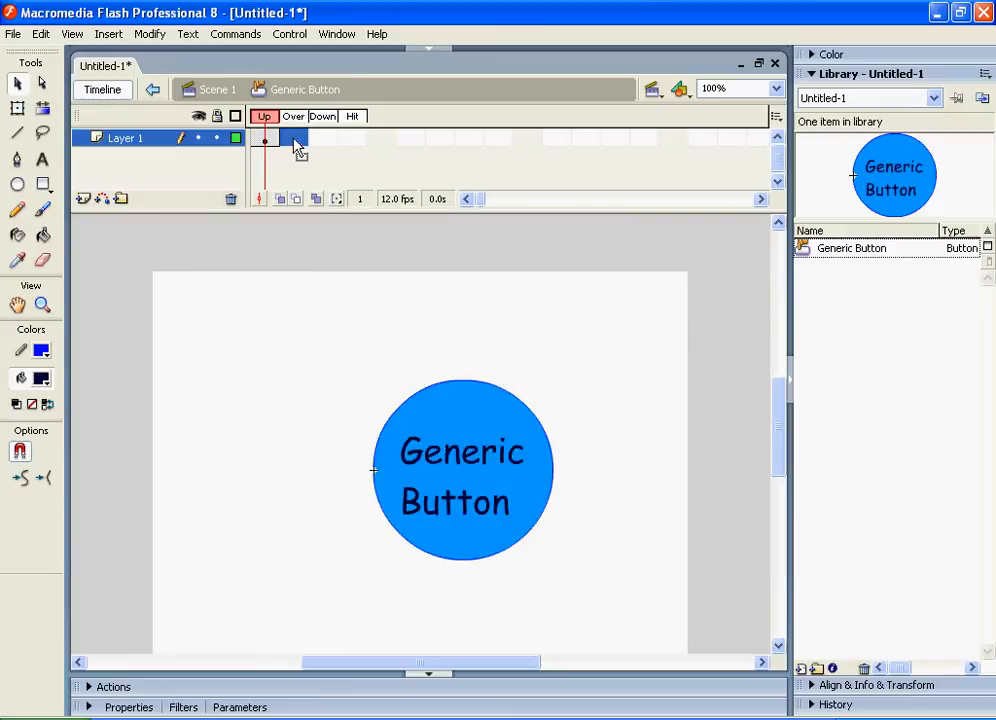
{"action": "left_click", "coordinate": [271, 141]}
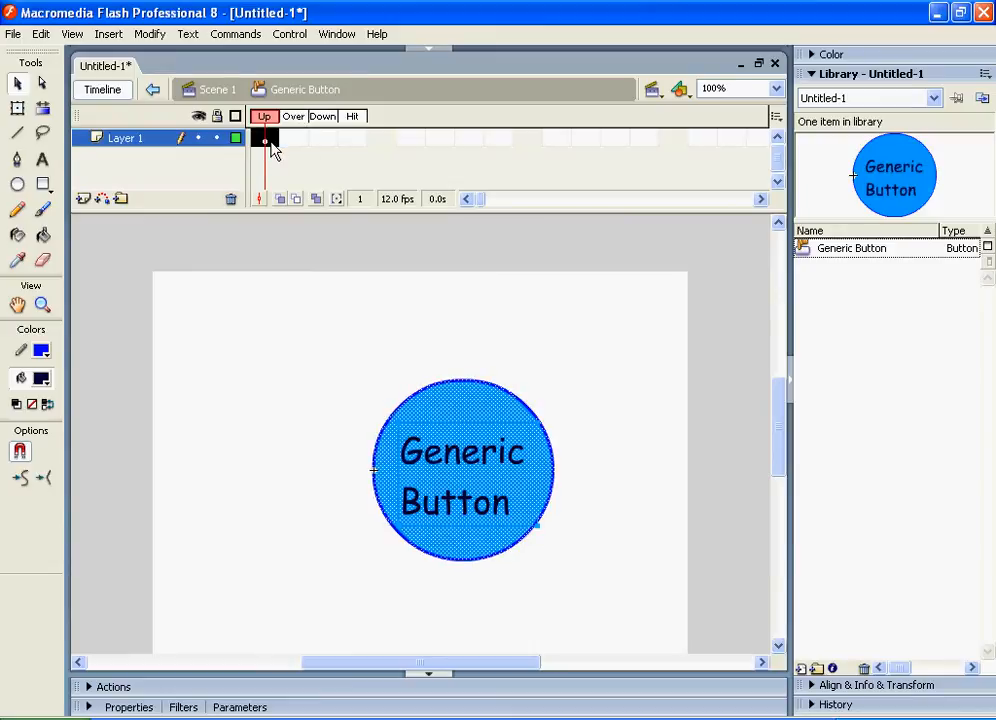
{"action": "left_click", "coordinate": [296, 145]}
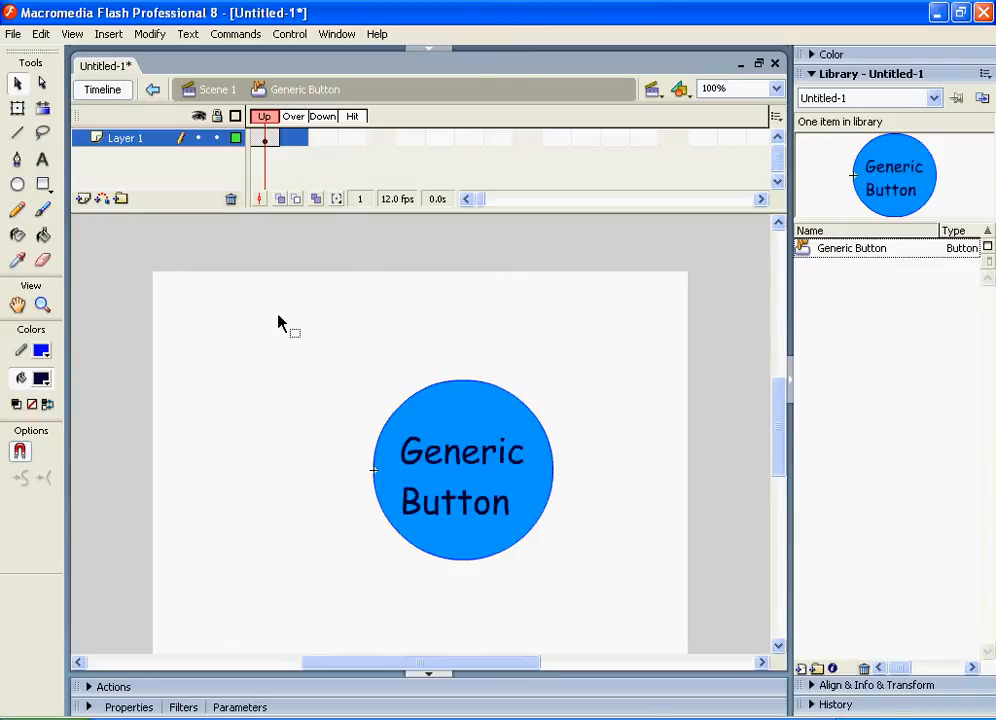
{"action": "right_click", "coordinate": [296, 141]}
{"action": "left_click", "coordinate": [340, 216]}
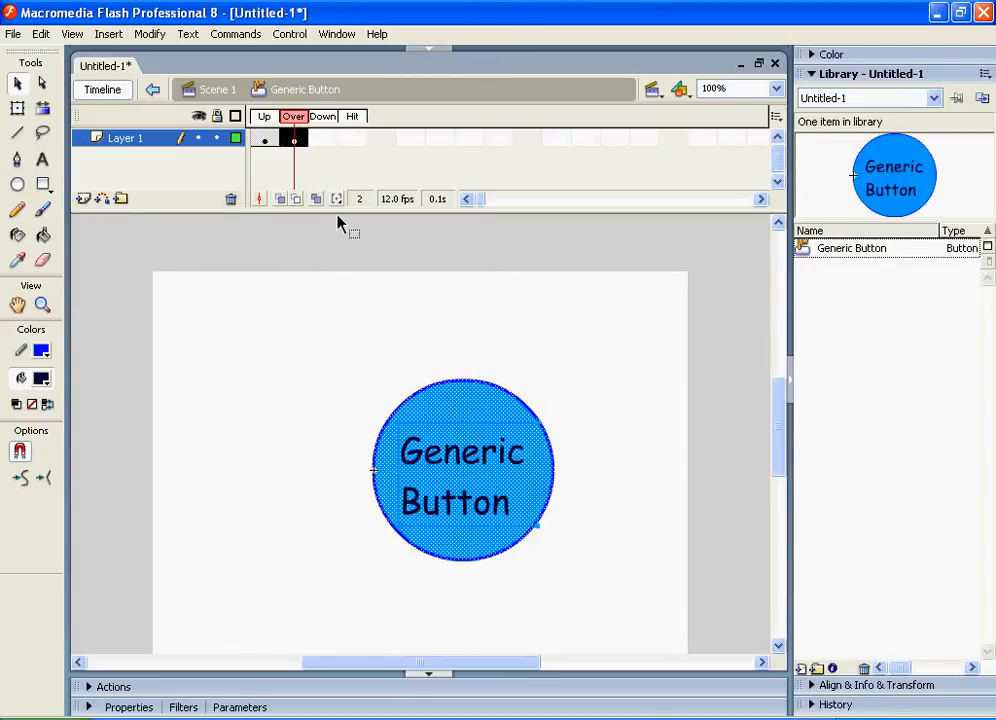
Select the button artwork in the Over frame and enlarge it with Free Transform
{"action": "left_click", "coordinate": [353, 360]}
{"action": "mouse_move", "coordinate": [305, 334]}
{"action": "left_mouse_down"}
{"action": "mouse_move", "coordinate": [602, 620]}
{"action": "mouse_move", "coordinate": [628, 616]}
{"action": "left_mouse_up"}
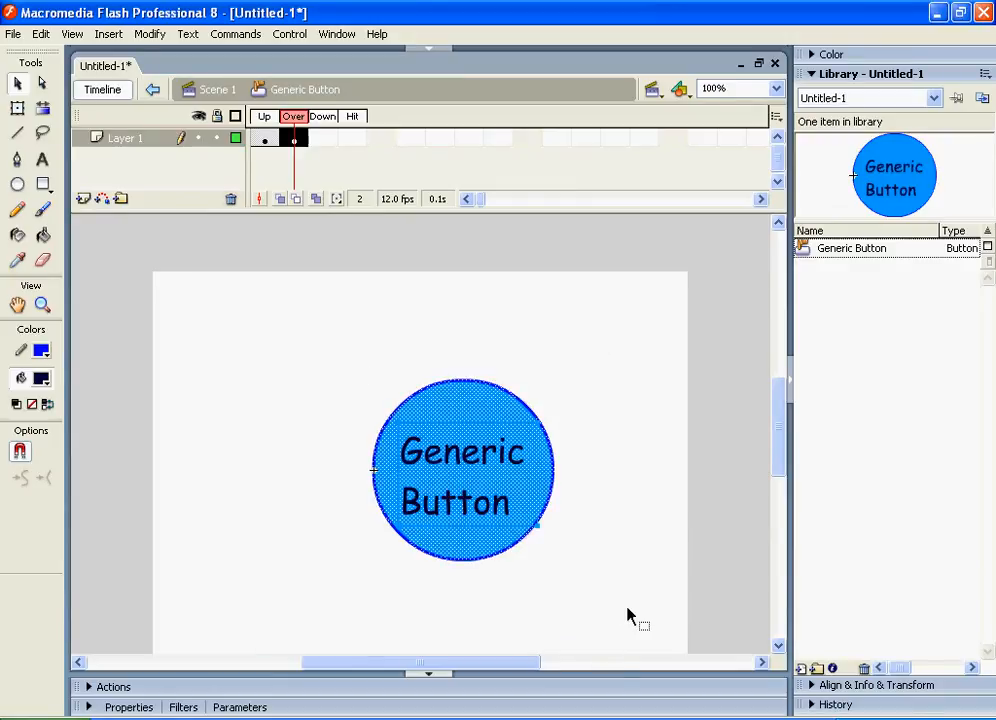
{"action": "right_click", "coordinate": [493, 468]}
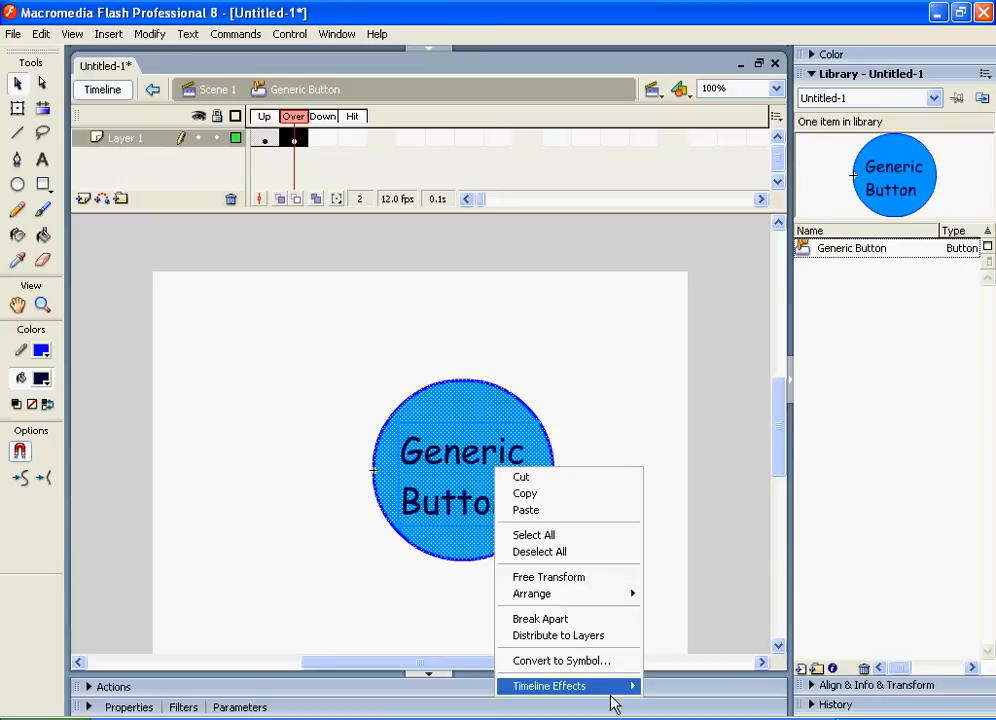
{"action": "mouse_move", "coordinate": [276, 321]}
{"action": "left_mouse_down"}
{"action": "mouse_move", "coordinate": [611, 547]}
{"action": "mouse_move", "coordinate": [617, 561]}
{"action": "left_mouse_up"}
{"action": "right_click", "coordinate": [476, 491]}
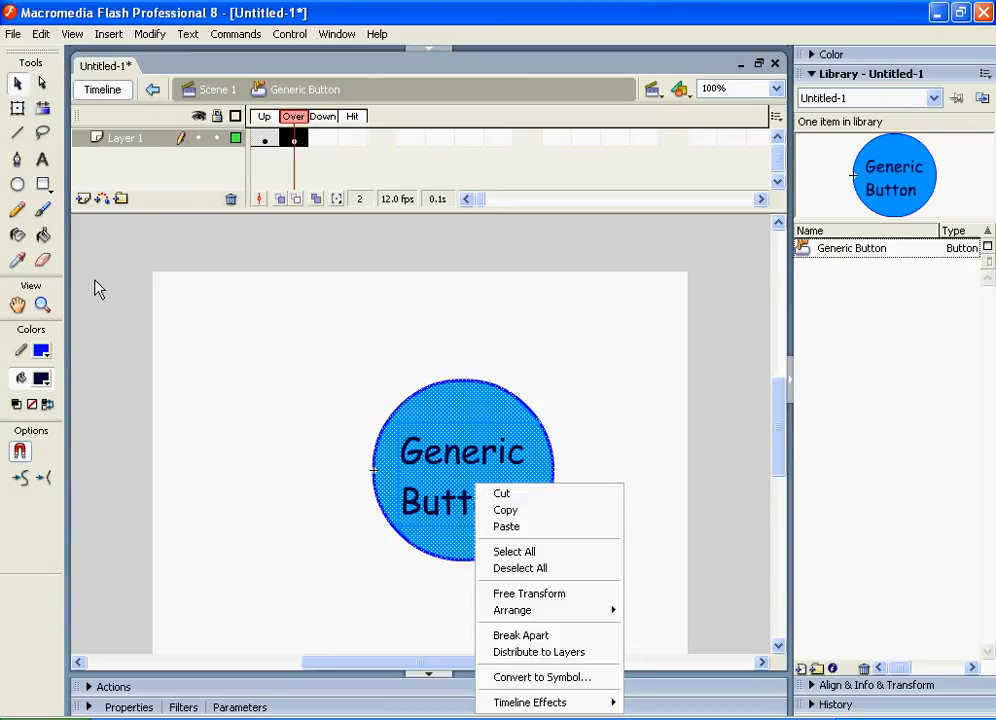
{"action": "left_click", "coordinate": [318, 296]}
{"action": "left_click_drag", "start_coordinate": [347, 303], "coordinate": [612, 605]}
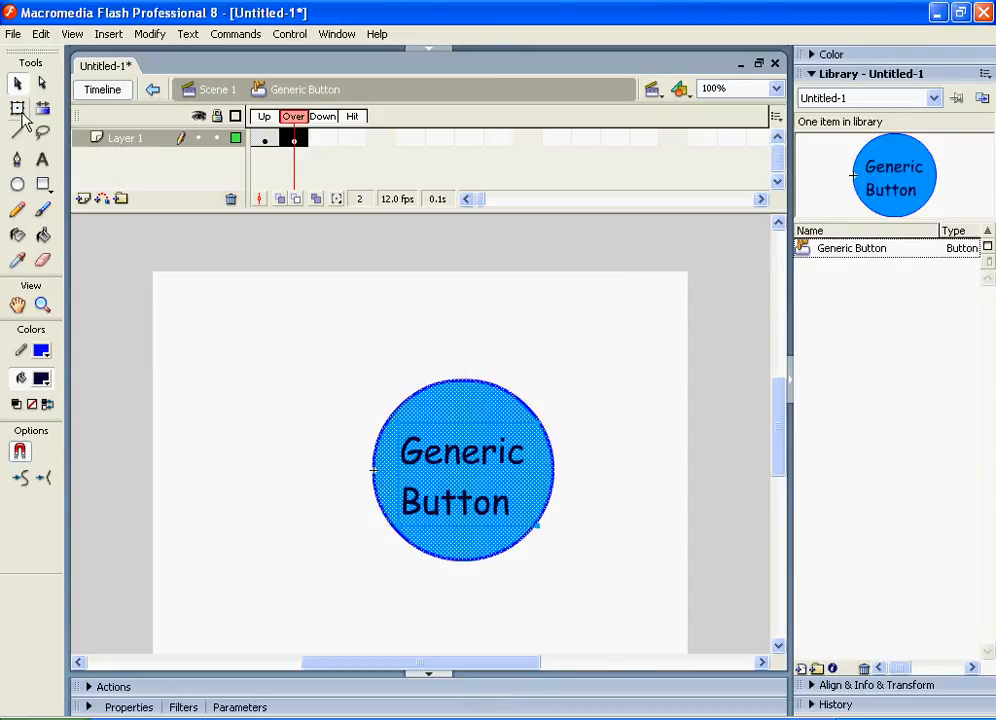
{"action": "left_click", "coordinate": [17, 105]}
{"action": "left_click_drag", "start_coordinate": [555, 381], "coordinate": [614, 338]}
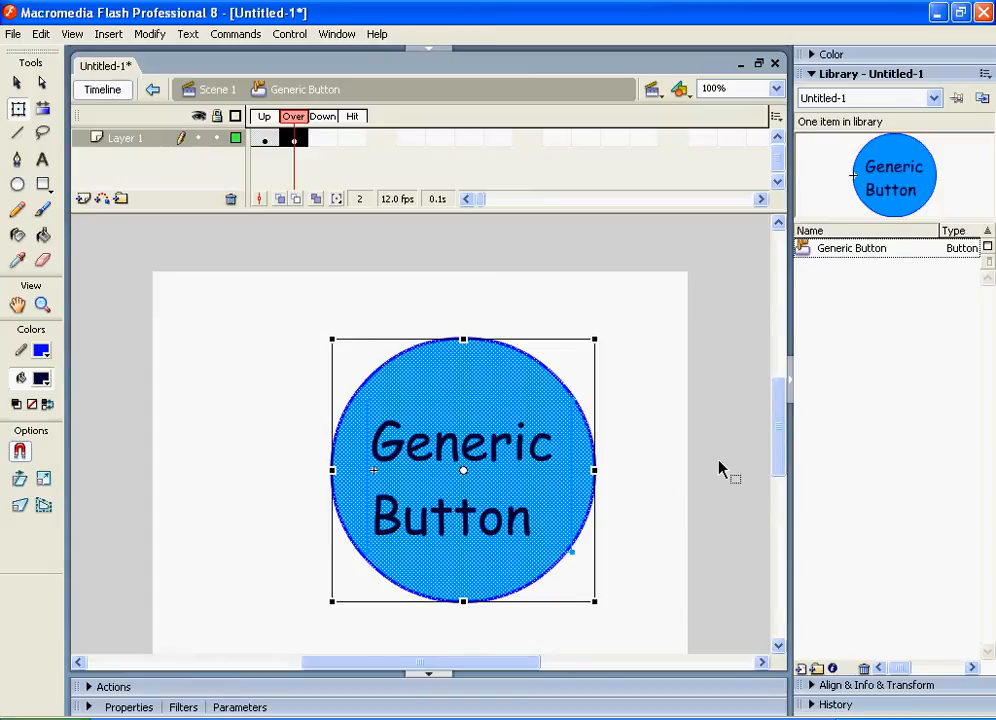
{"action": "left_click", "coordinate": [679, 477]}
{"action": "left_click", "coordinate": [508, 428]}
{"action": "left_click", "coordinate": [437, 500]}
{"action": "left_click", "coordinate": [158, 254]}
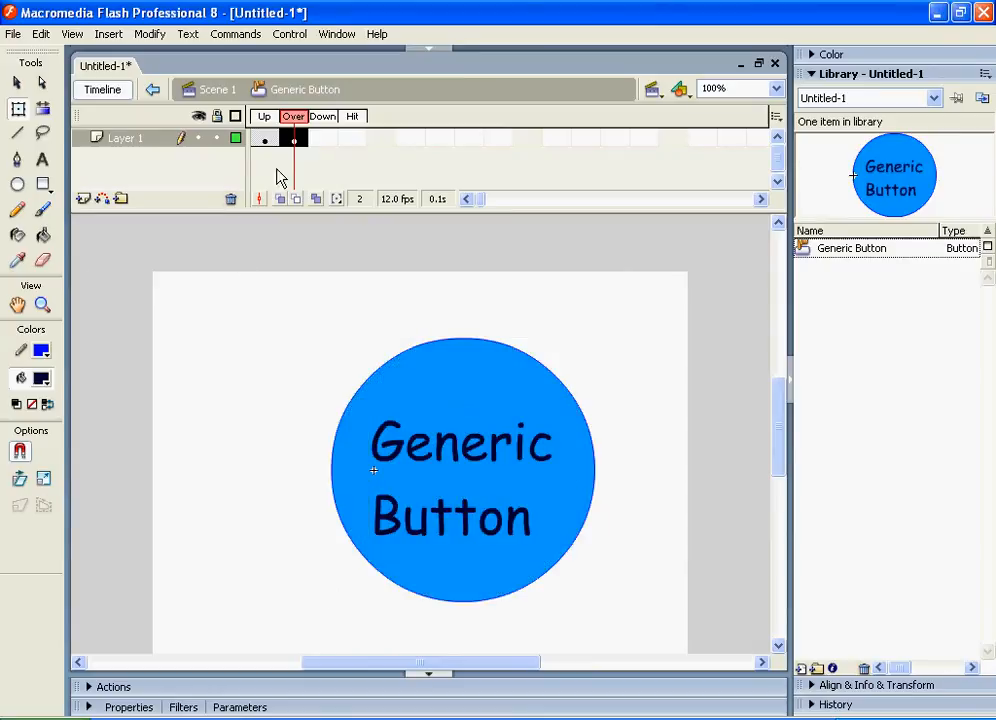
Insert a keyframe in the Down frame and fill the circle with red #FF0000
{"action": "left_click", "coordinate": [322, 138]}
{"action": "right_click", "coordinate": [322, 138]}
{"action": "left_click", "coordinate": [360, 214]}
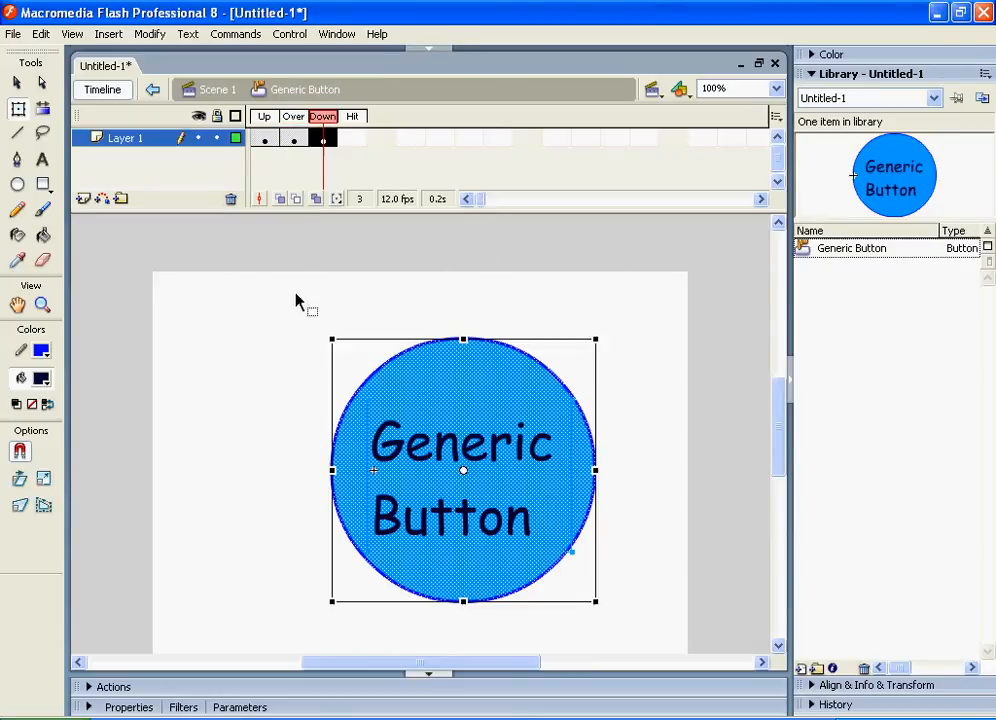
{"action": "left_click", "coordinate": [466, 415]}
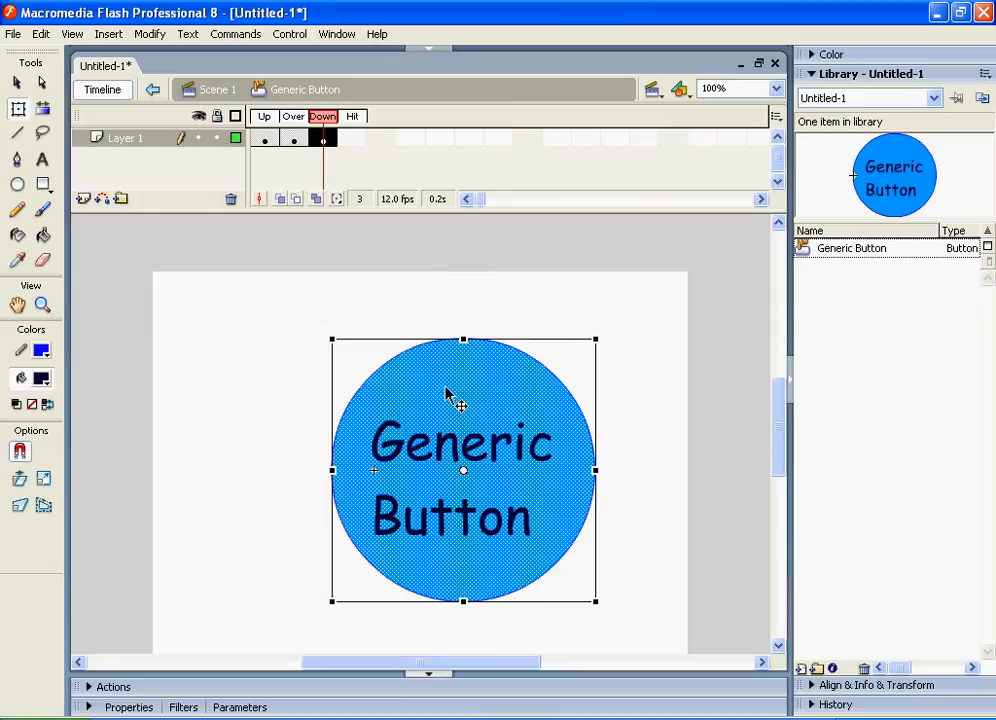
{"action": "left_click", "coordinate": [209, 336]}
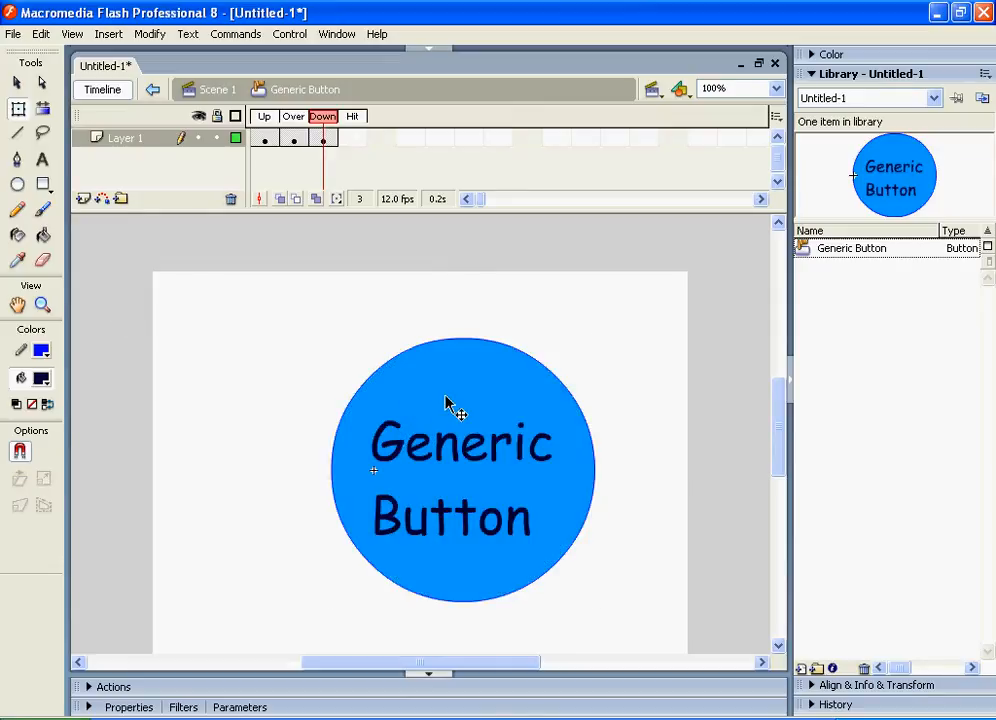
{"action": "left_click", "coordinate": [449, 403]}
{"action": "left_click", "coordinate": [41, 350]}
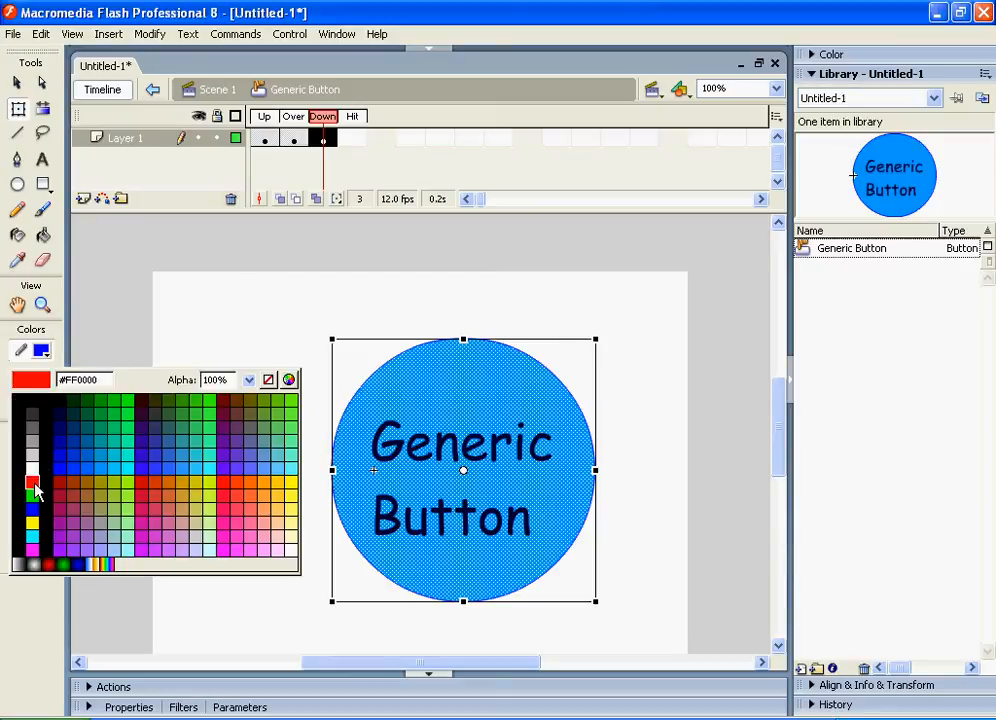
{"action": "left_click", "coordinate": [34, 482]}
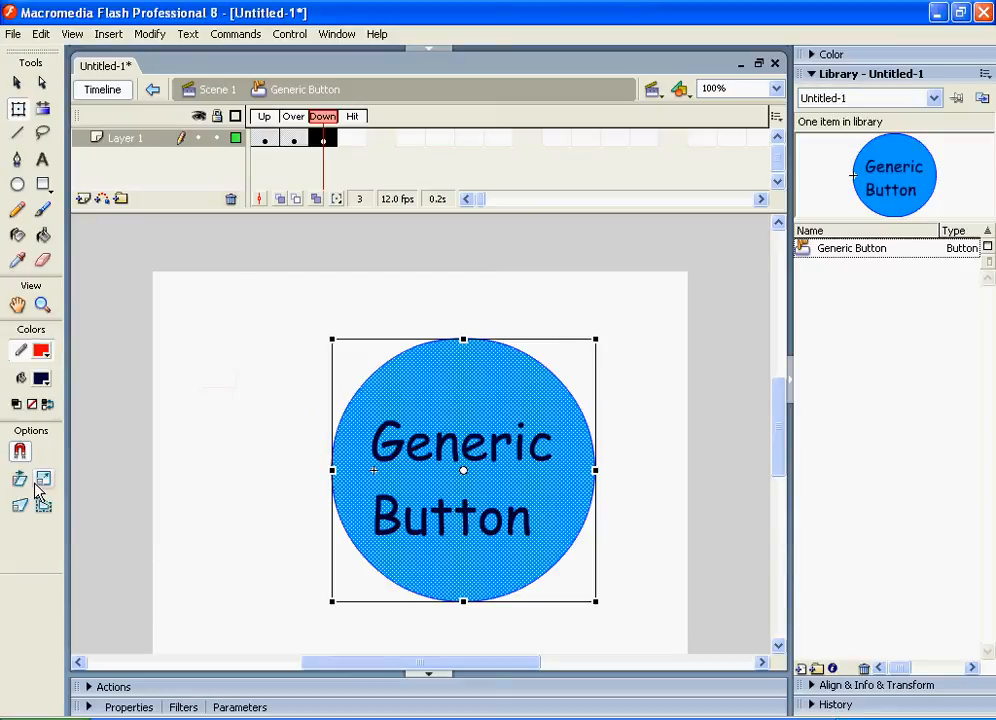
{"action": "left_click", "coordinate": [41, 378]}
{"action": "left_click", "coordinate": [32, 510]}
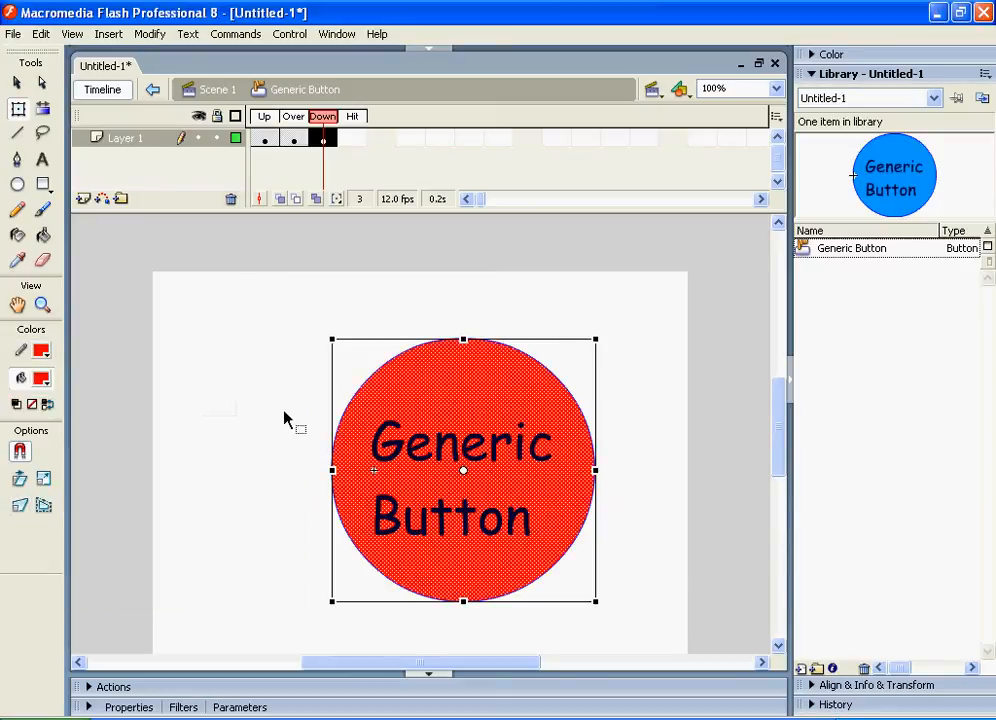
{"action": "left_click", "coordinate": [376, 381]}
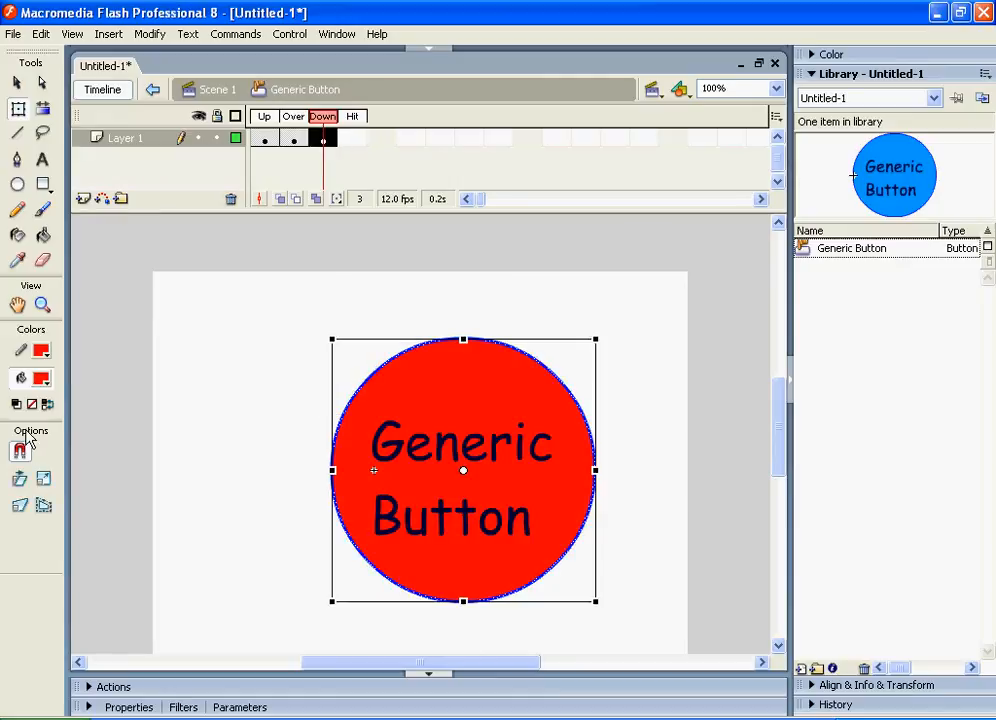
Set the circle's outline colour in the Down frame to dark green
{"action": "left_click", "coordinate": [41, 350]}
{"action": "left_click", "coordinate": [63, 565]}
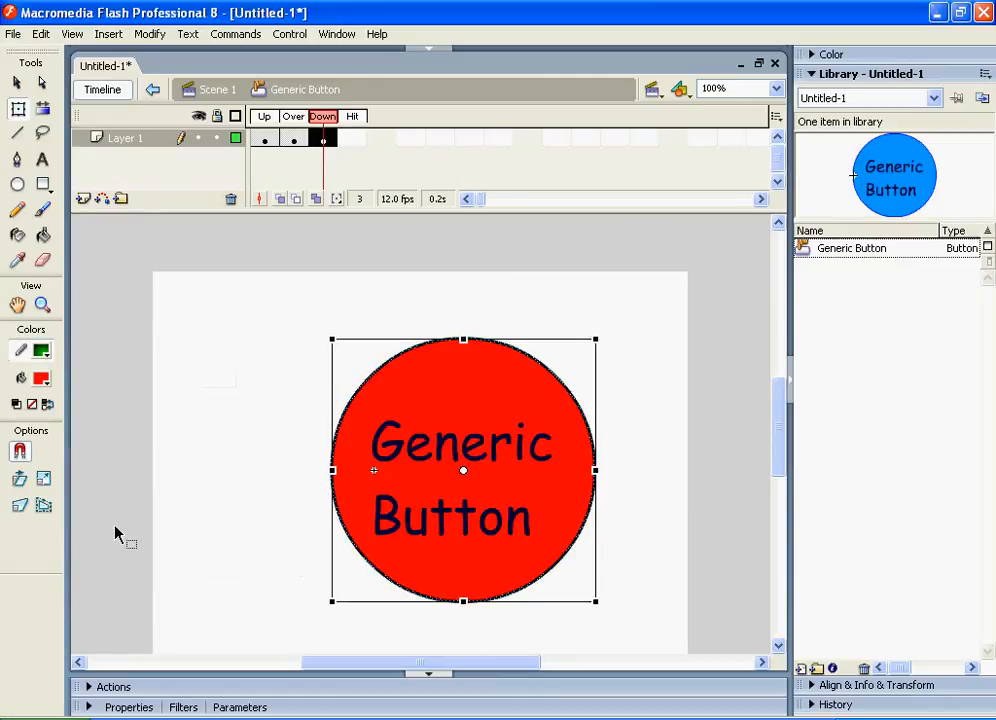
{"action": "left_click", "coordinate": [268, 590]}
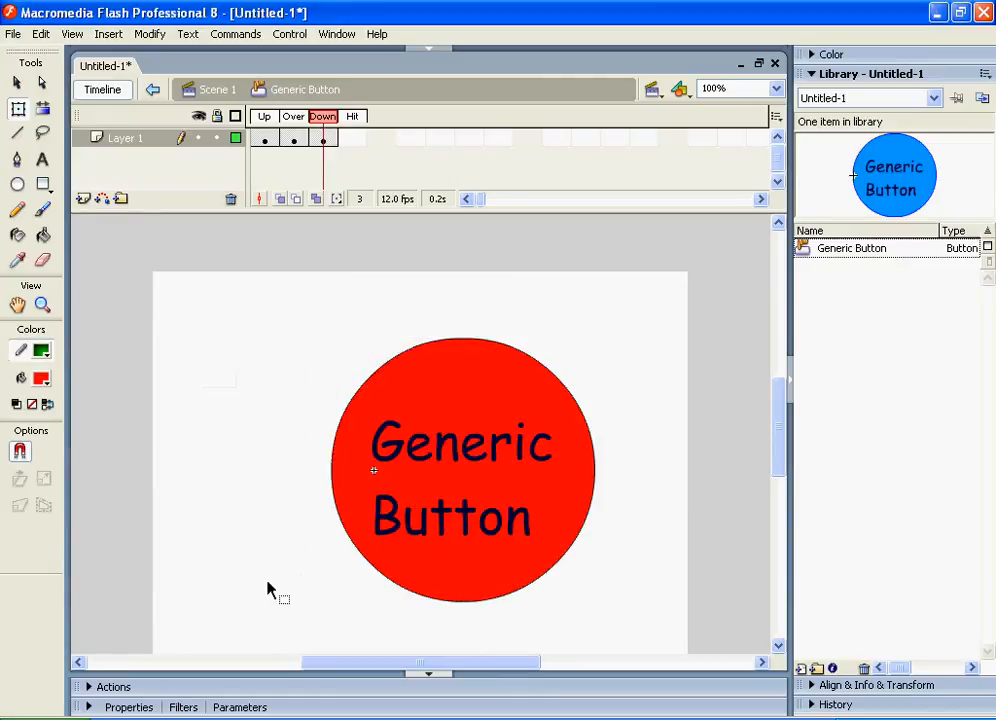
{"action": "left_click", "coordinate": [331, 472]}
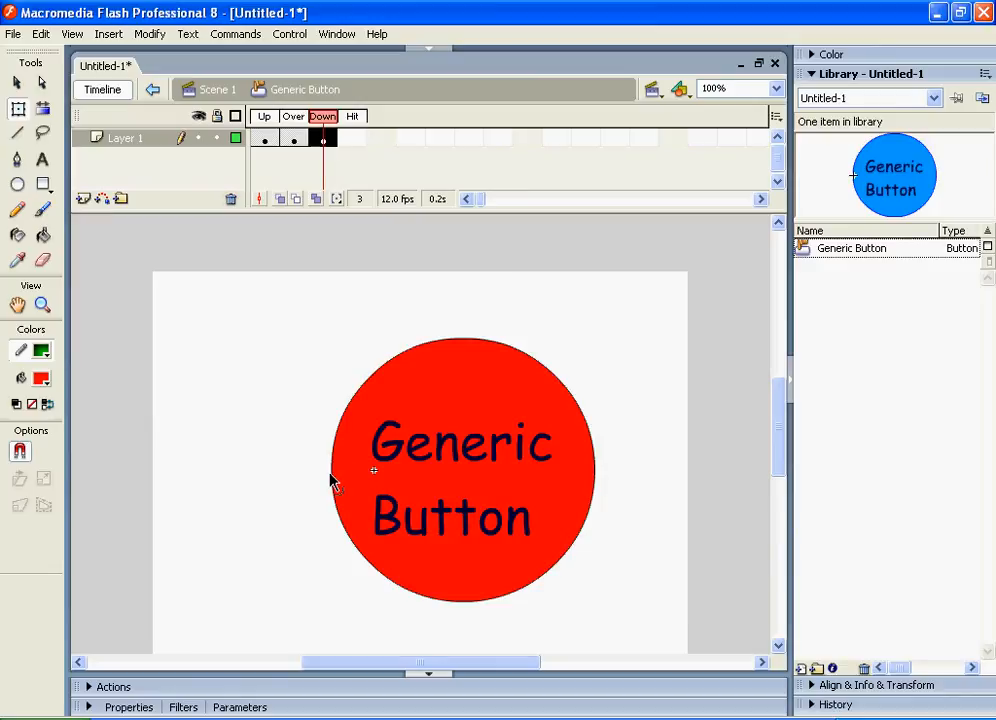
Set the Down-frame circle's outline thickness to 5 and its colour to green #00CC33
{"action": "left_click", "coordinate": [436, 709]}
{"action": "left_click_drag", "start_coordinate": [331, 621], "coordinate": [209, 585]}
{"action": "type", "text": "5"}
{"action": "key", "text": "Return"}
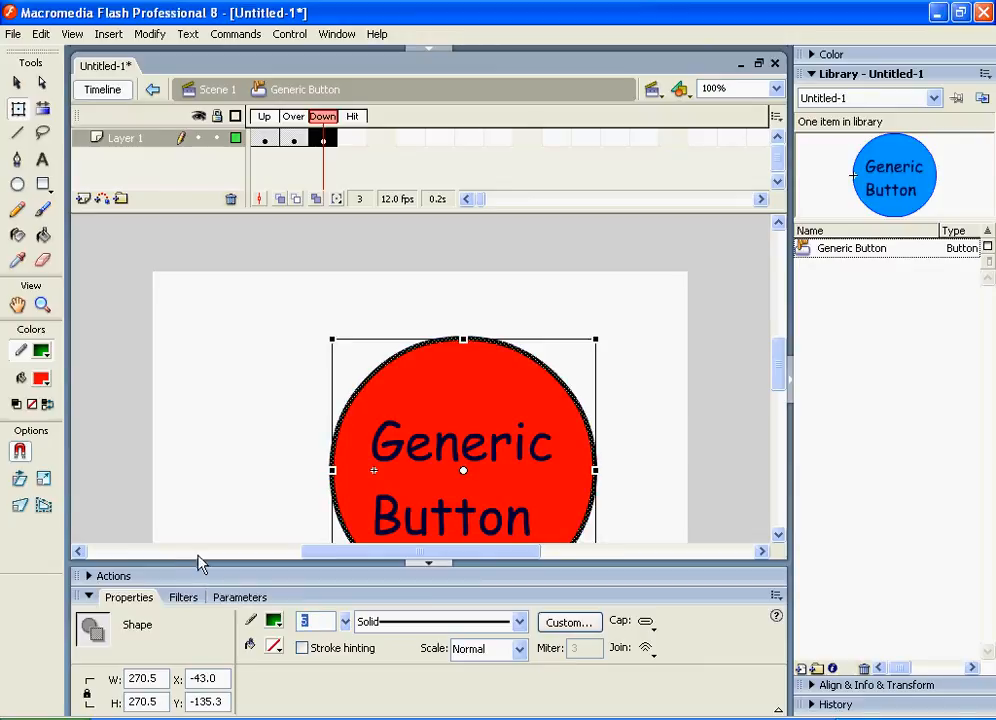
{"action": "left_click", "coordinate": [167, 578]}
{"action": "left_click", "coordinate": [167, 318]}
{"action": "left_click", "coordinate": [98, 597]}
{"action": "left_click", "coordinate": [233, 479]}
{"action": "left_click", "coordinate": [334, 468]}
{"action": "left_click", "coordinate": [42, 354]}
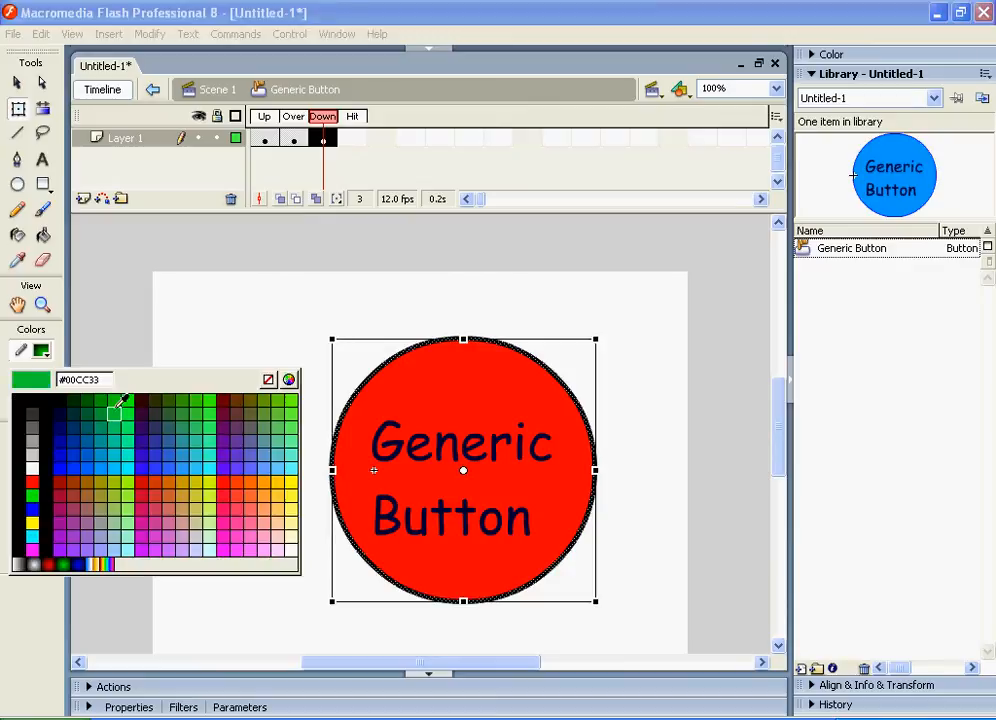
{"action": "left_click", "coordinate": [136, 396]}
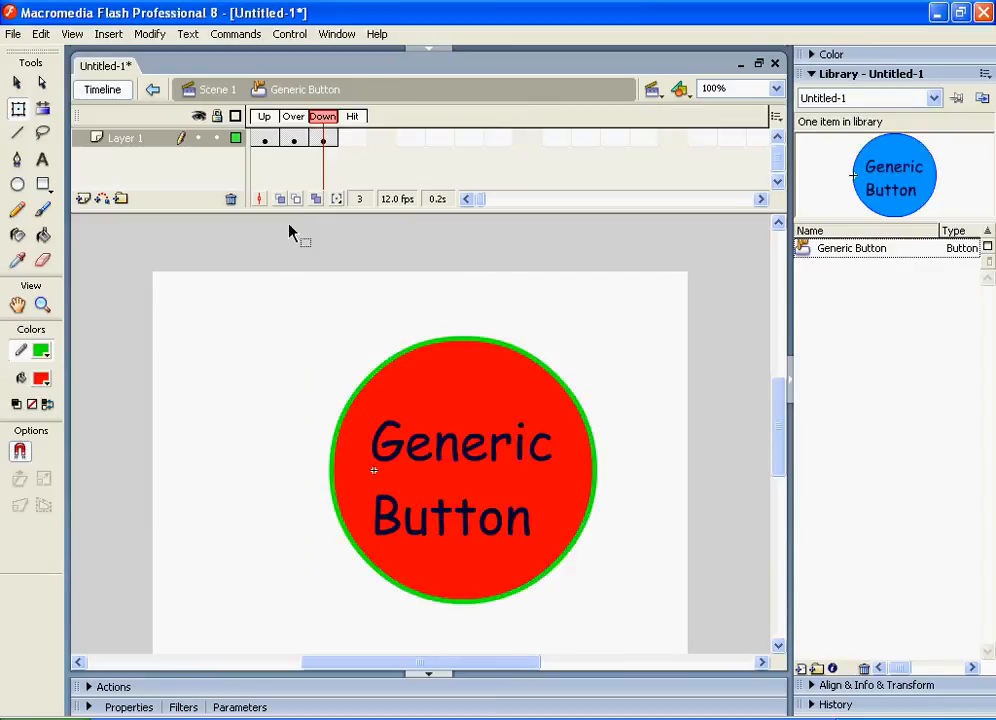
Insert a keyframe in the Hit frame and move its artwork toward the upper left of the stage
{"action": "left_click", "coordinate": [351, 140]}
{"action": "right_click", "coordinate": [350, 141]}
{"action": "left_click", "coordinate": [405, 222]}
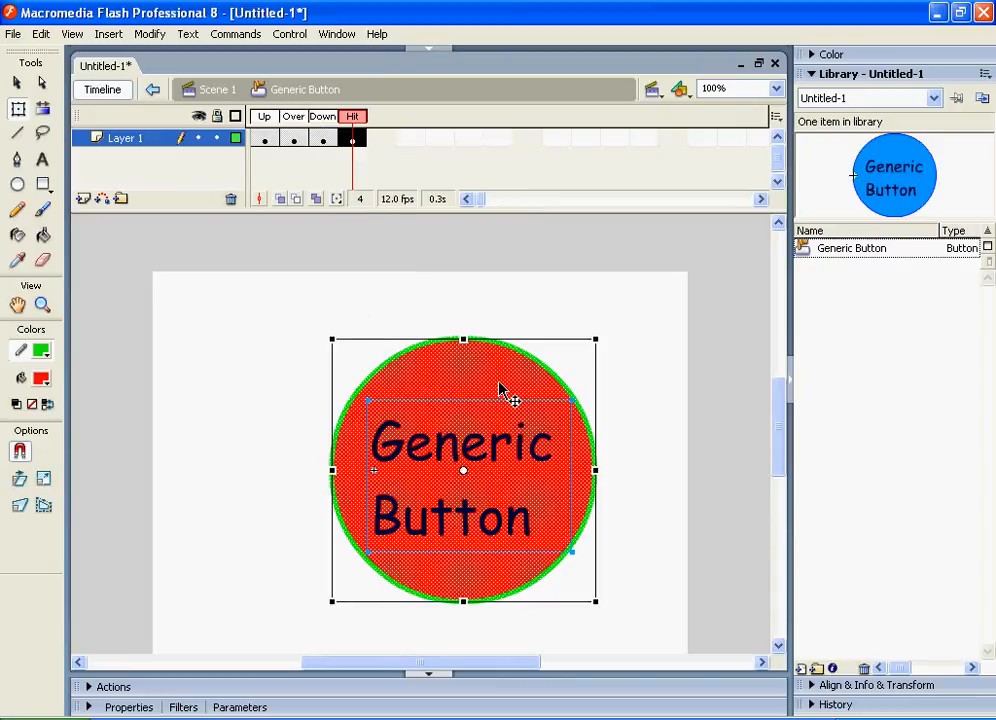
{"action": "left_click_drag", "start_coordinate": [456, 391], "coordinate": [207, 318]}
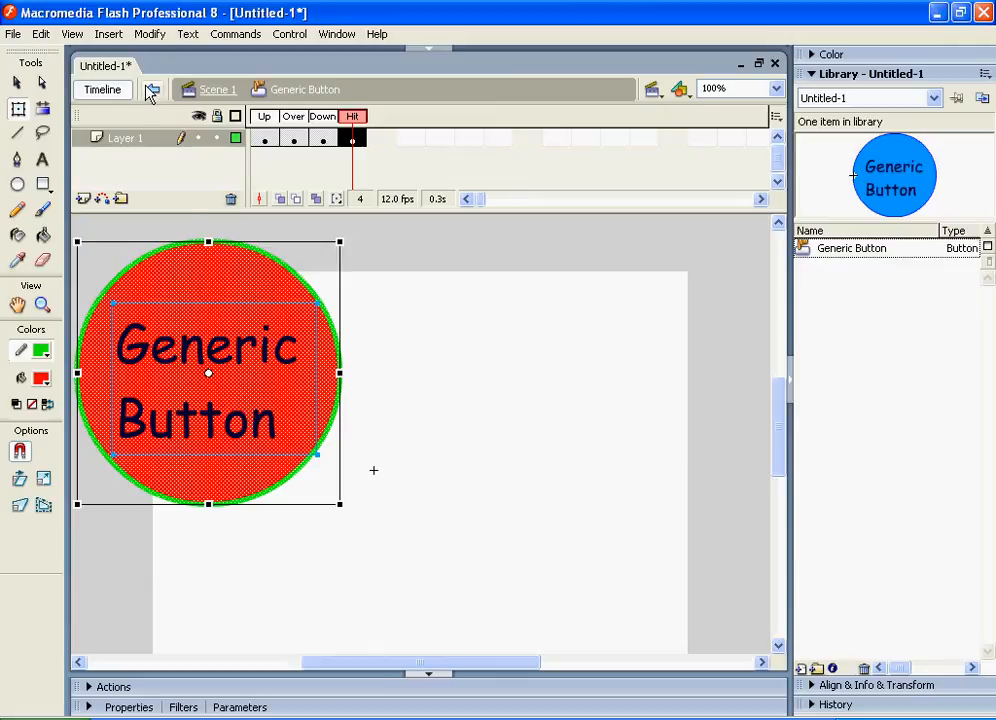
{"action": "left_click_drag", "start_coordinate": [254, 325], "coordinate": [305, 338]}
{"action": "left_click", "coordinate": [562, 396]}
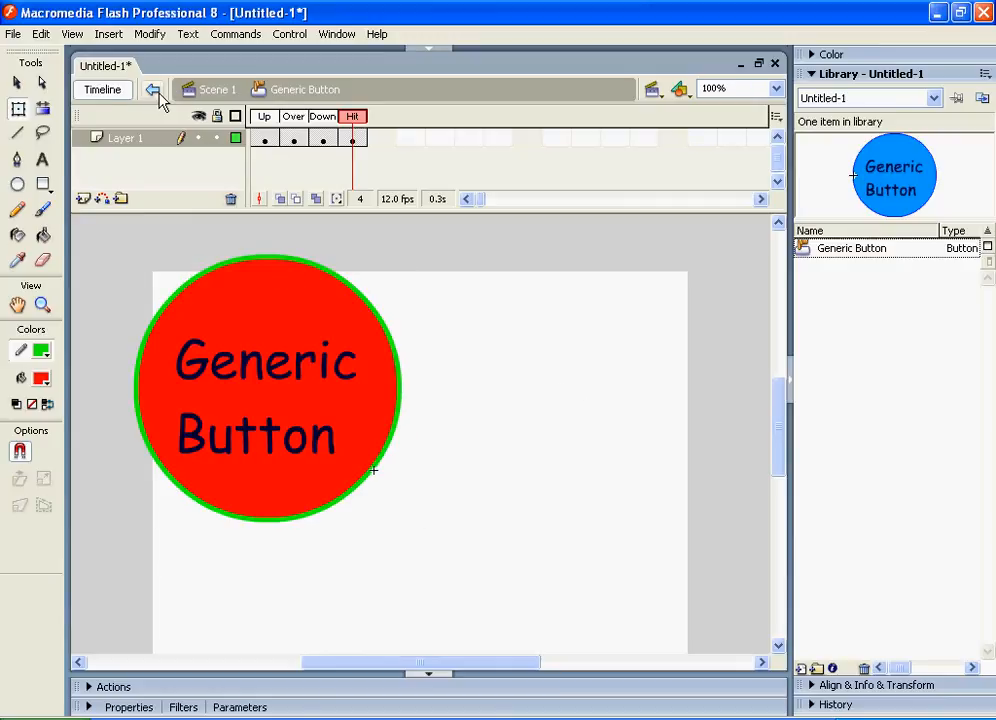
Return to Scene 1 and insert a new layer above Layer 1
{"action": "left_click", "coordinate": [156, 93]}
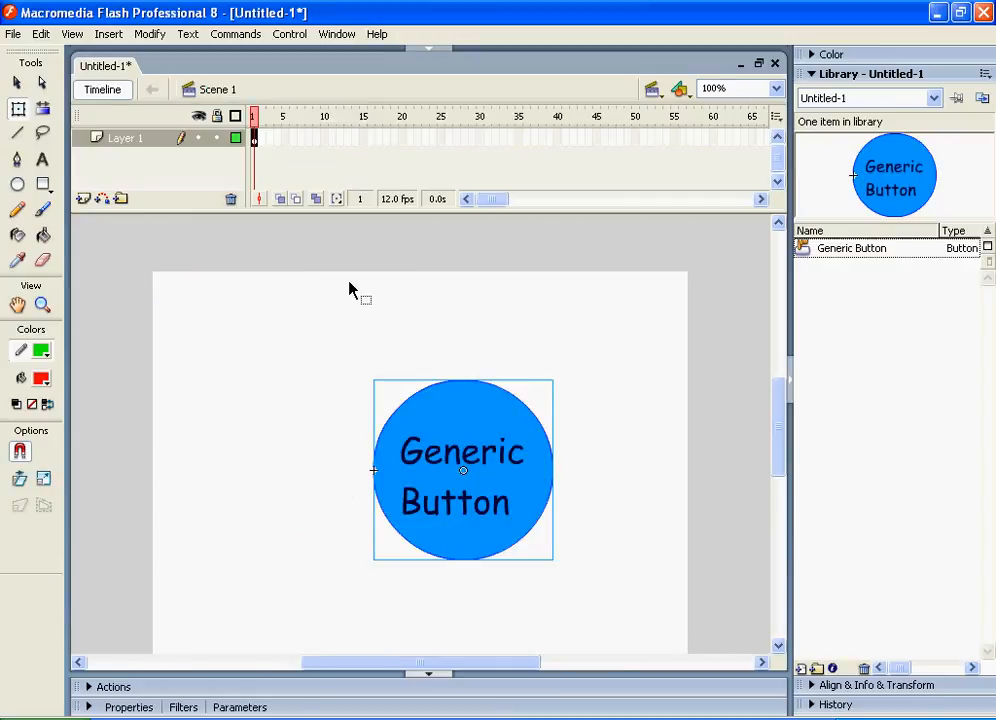
{"action": "right_click", "coordinate": [125, 139]}
{"action": "left_click", "coordinate": [157, 209]}
{"action": "left_click", "coordinate": [140, 155]}
{"action": "left_click", "coordinate": [150, 138]}
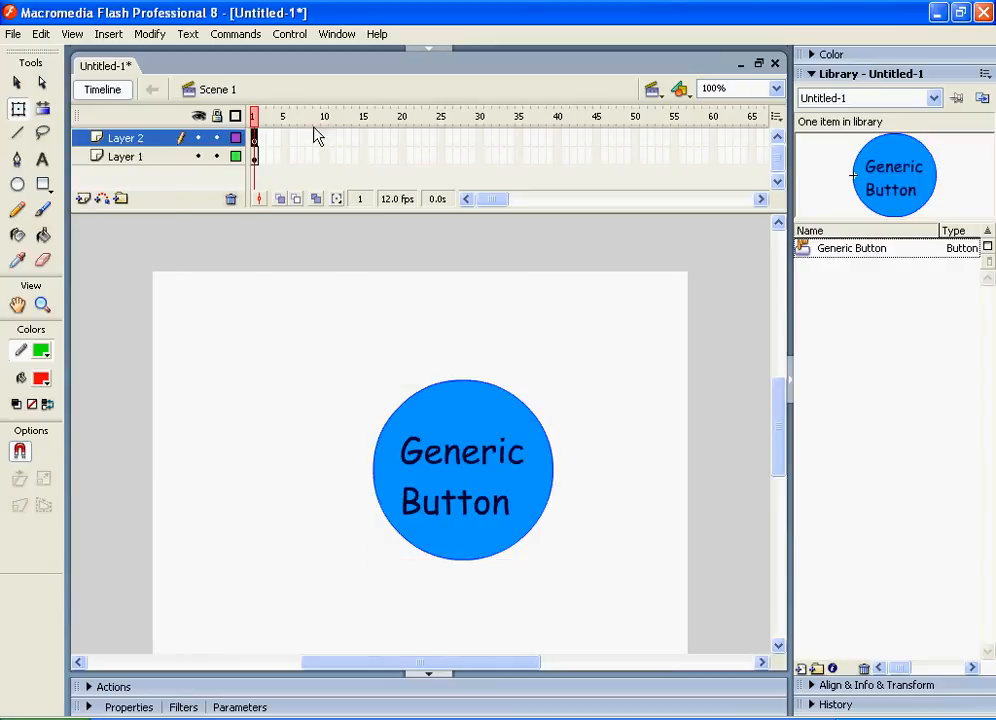
Insert a keyframe at frame 15 of Layer 2 and draw a large red rectangle with a green outline
{"action": "left_click", "coordinate": [370, 141]}
{"action": "right_click", "coordinate": [366, 145]}
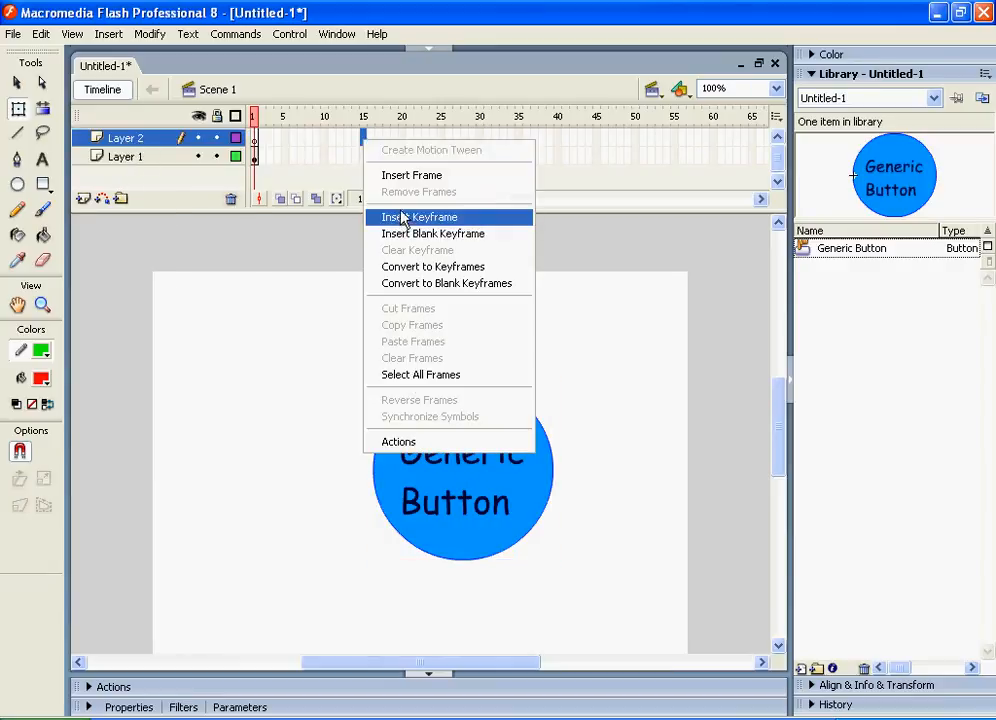
{"action": "left_click", "coordinate": [402, 218]}
{"action": "left_click", "coordinate": [45, 186]}
{"action": "left_click", "coordinate": [46, 163]}
{"action": "left_click", "coordinate": [46, 186]}
{"action": "mouse_move", "coordinate": [264, 318]}
{"action": "left_mouse_down"}
{"action": "mouse_move", "coordinate": [551, 513]}
{"action": "mouse_move", "coordinate": [574, 576]}
{"action": "left_mouse_up"}
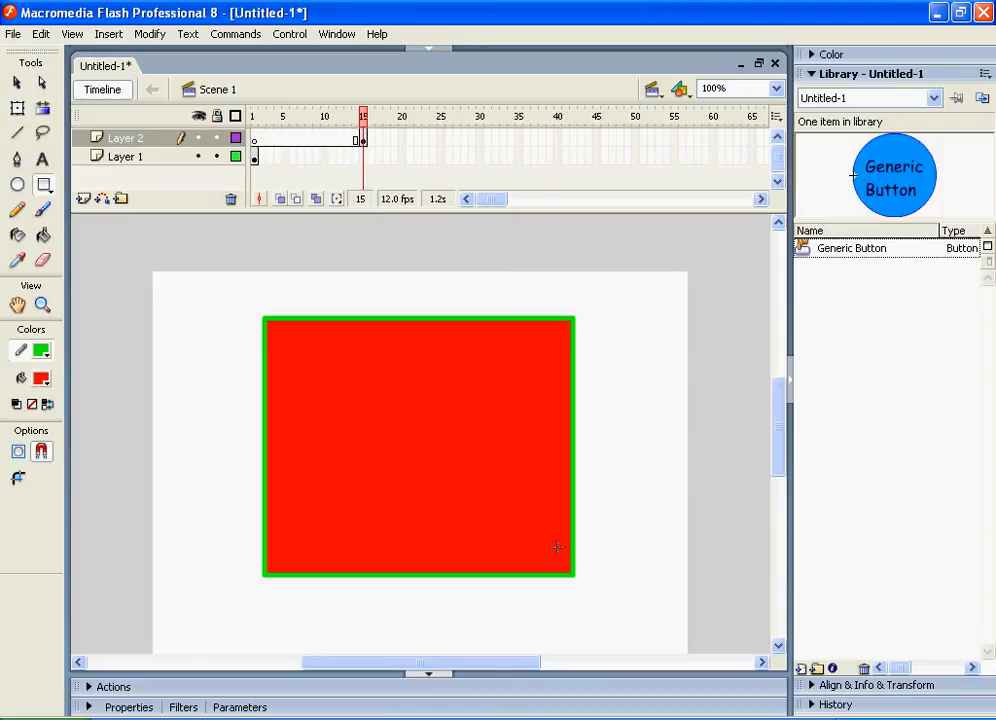
Test the movie and close the preview window
{"action": "left_click", "coordinate": [256, 158]}
{"action": "key", "text": "ctrl+Return"}
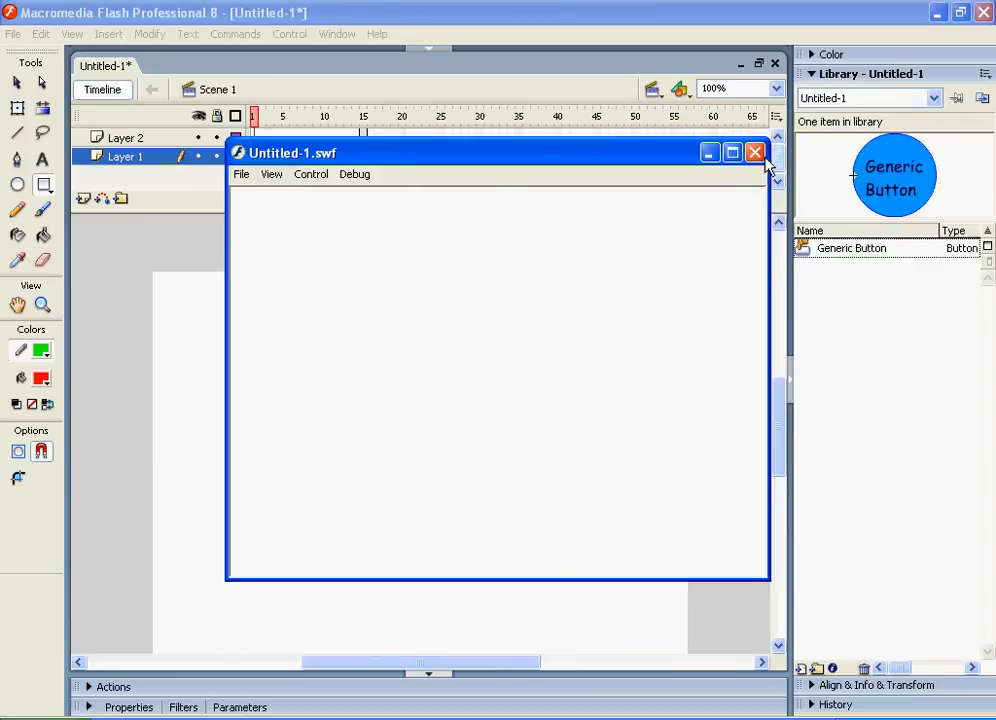
{"action": "left_click", "coordinate": [755, 152]}
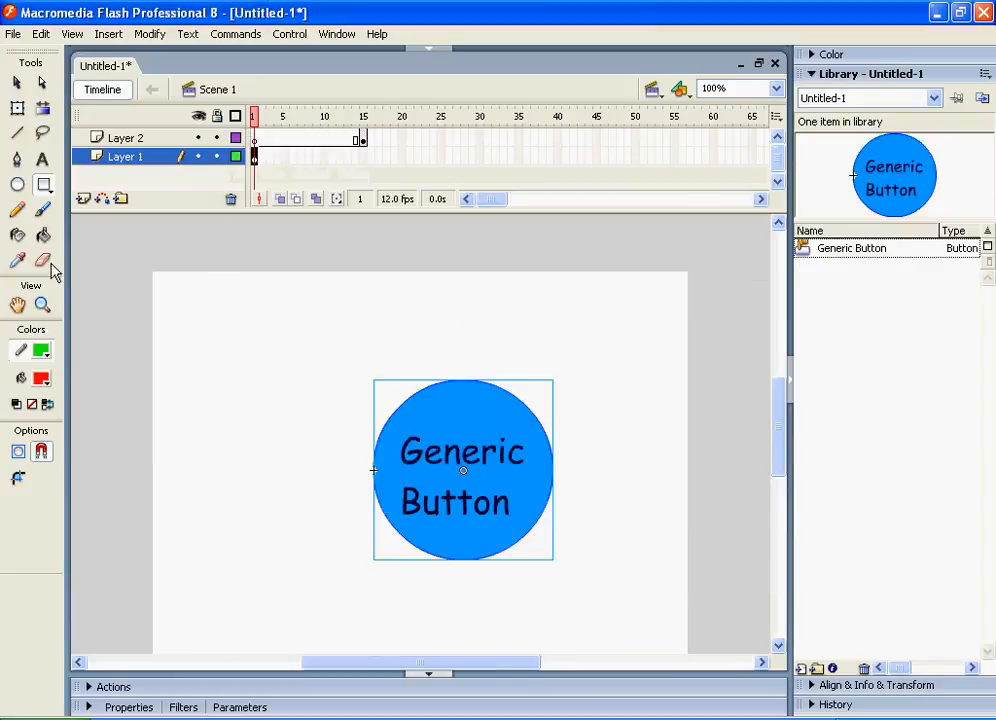
Insert a third layer above Layer 2
{"action": "left_click", "coordinate": [254, 138]}
{"action": "right_click", "coordinate": [254, 138]}
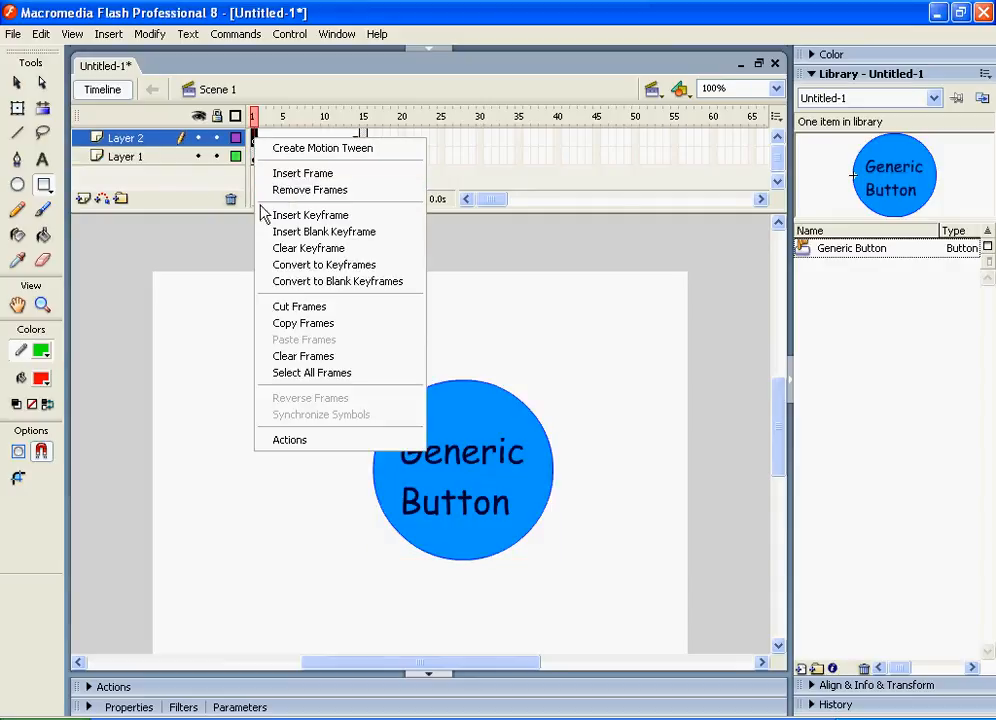
{"action": "left_click", "coordinate": [149, 144]}
{"action": "right_click", "coordinate": [149, 147]}
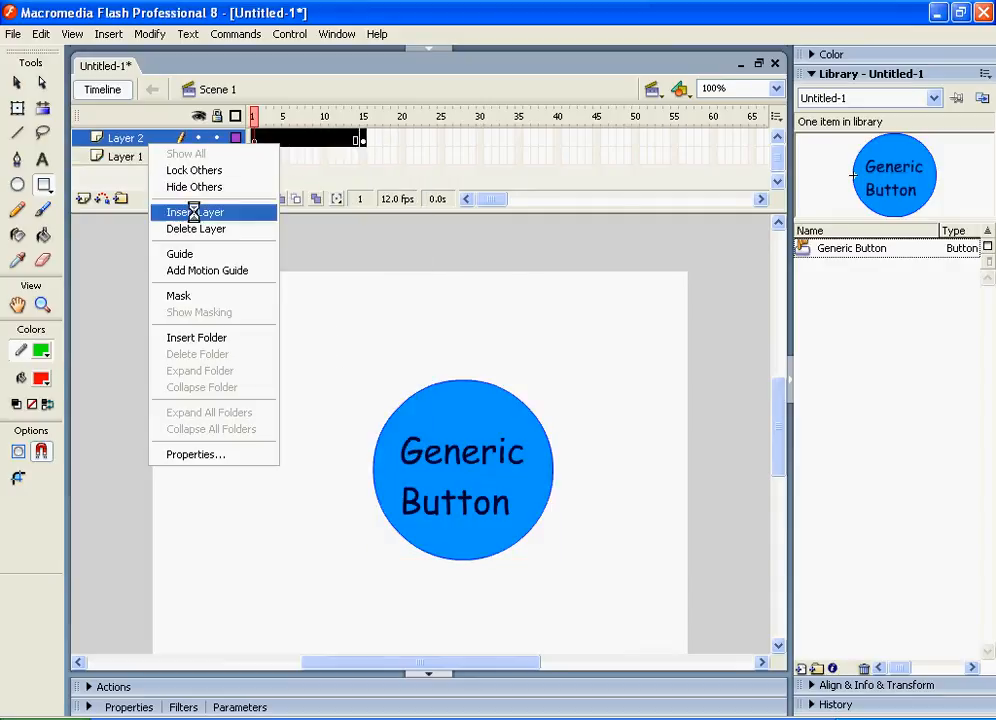
{"action": "left_click", "coordinate": [196, 212]}
Add a stop(); action to frame 1 of Layer 3 in the Actions panel
{"action": "left_click", "coordinate": [258, 145]}
{"action": "left_click", "coordinate": [255, 140]}
{"action": "left_click", "coordinate": [100, 686]}
{"action": "double_click", "coordinate": [141, 630]}
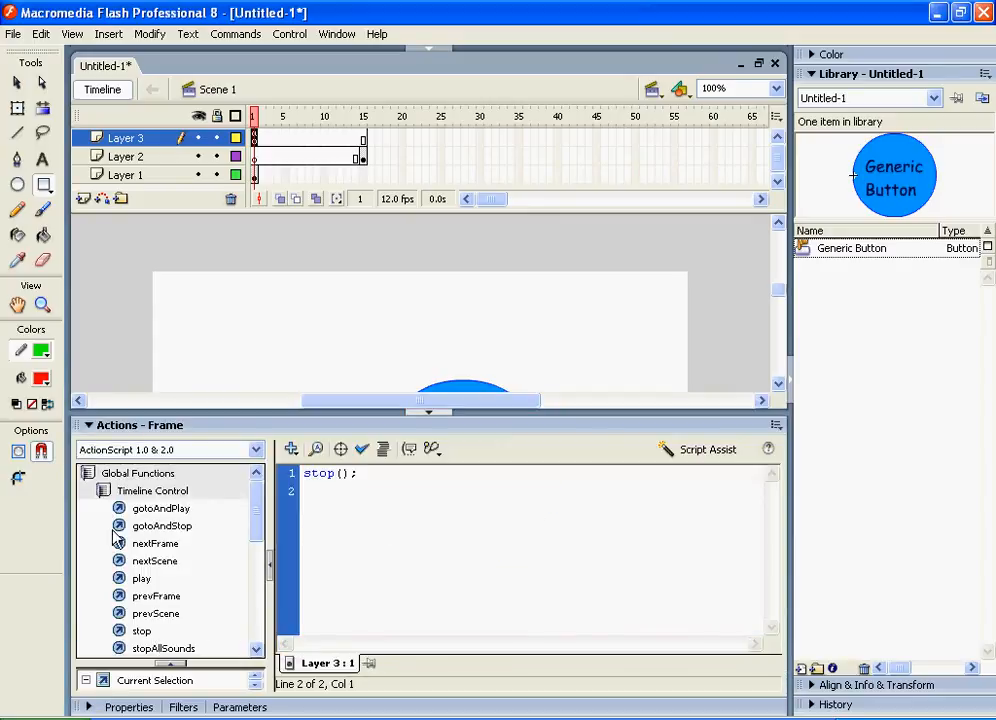
{"action": "left_click", "coordinate": [102, 426]}
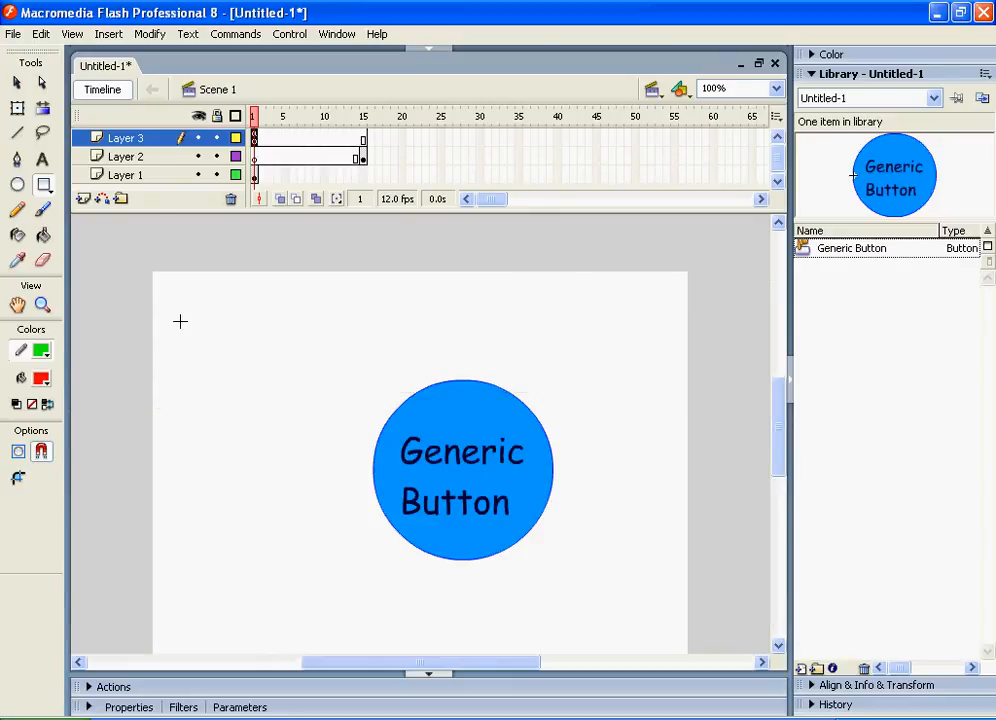
Test the movie, use the button to jump to the rectangle frame, and close the preview
{"action": "left_click", "coordinate": [284, 141]}
{"action": "left_click", "coordinate": [270, 140]}
{"action": "left_click", "coordinate": [262, 140]}
{"action": "left_click_drag", "start_coordinate": [392, 137], "coordinate": [264, 144]}
{"action": "left_click", "coordinate": [263, 157]}
{"action": "key", "text": "ctrl+Return"}
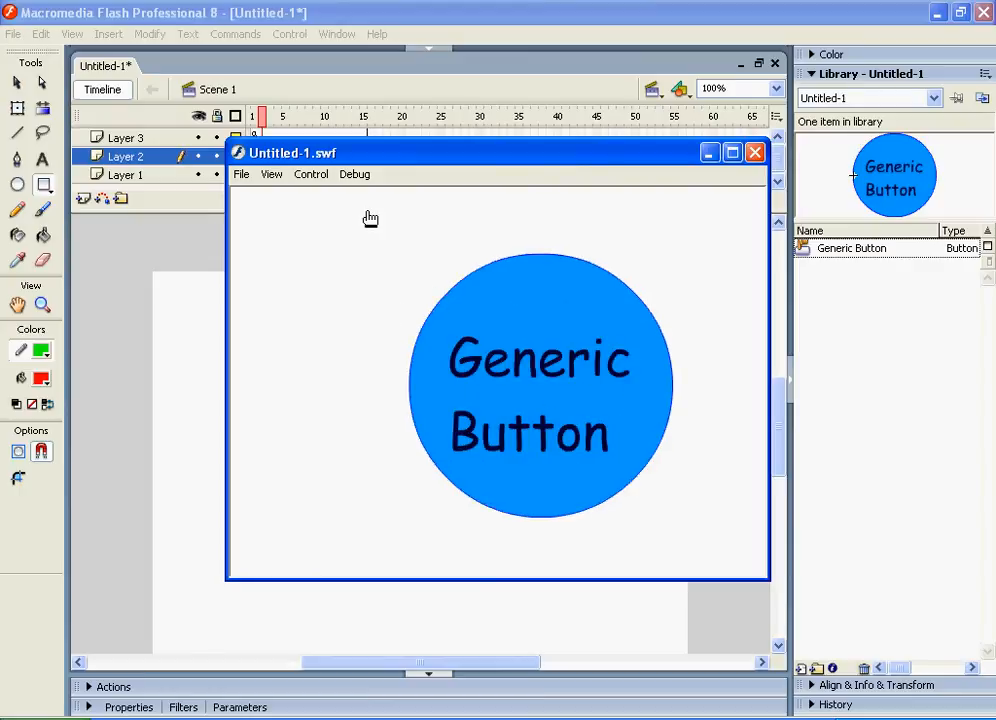
{"action": "left_click", "coordinate": [423, 339]}
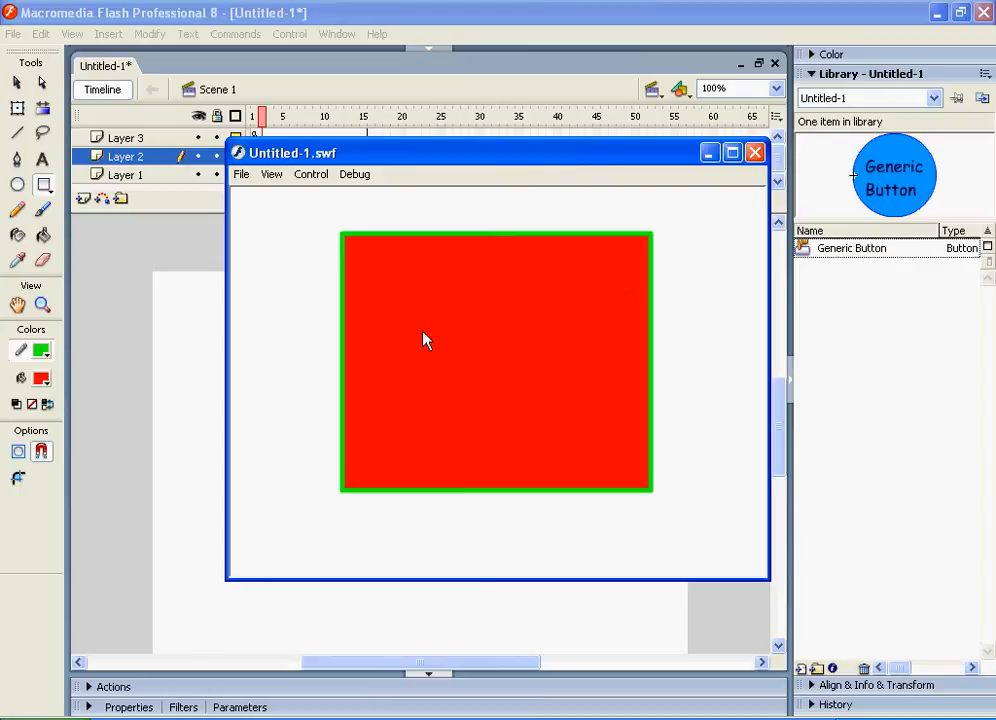
{"action": "right_click", "coordinate": [477, 319]}
{"action": "left_click", "coordinate": [551, 446]}
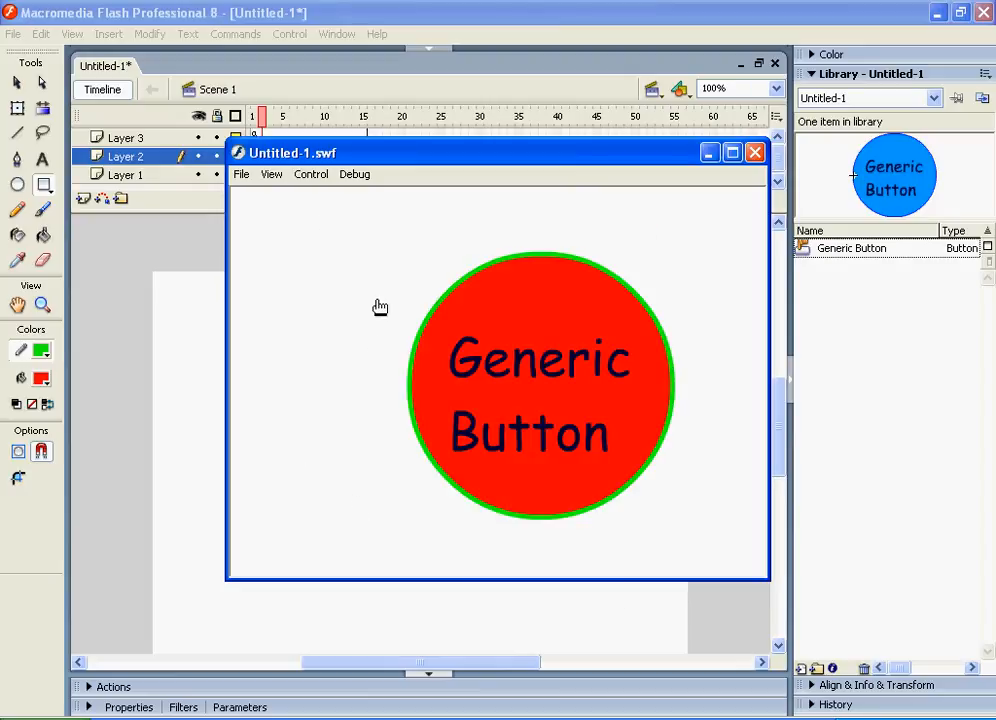
{"action": "left_click", "coordinate": [759, 161]}
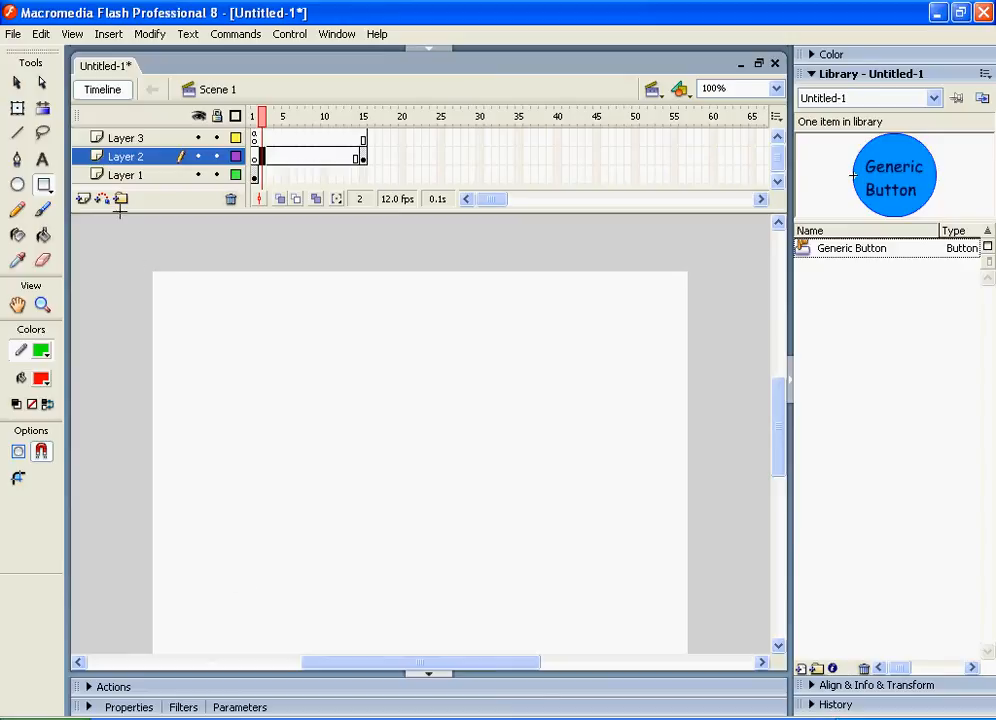
Paint a small red dot with the Brush near the upper left of frame 2 on Layer 2
{"action": "left_click", "coordinate": [43, 210]}
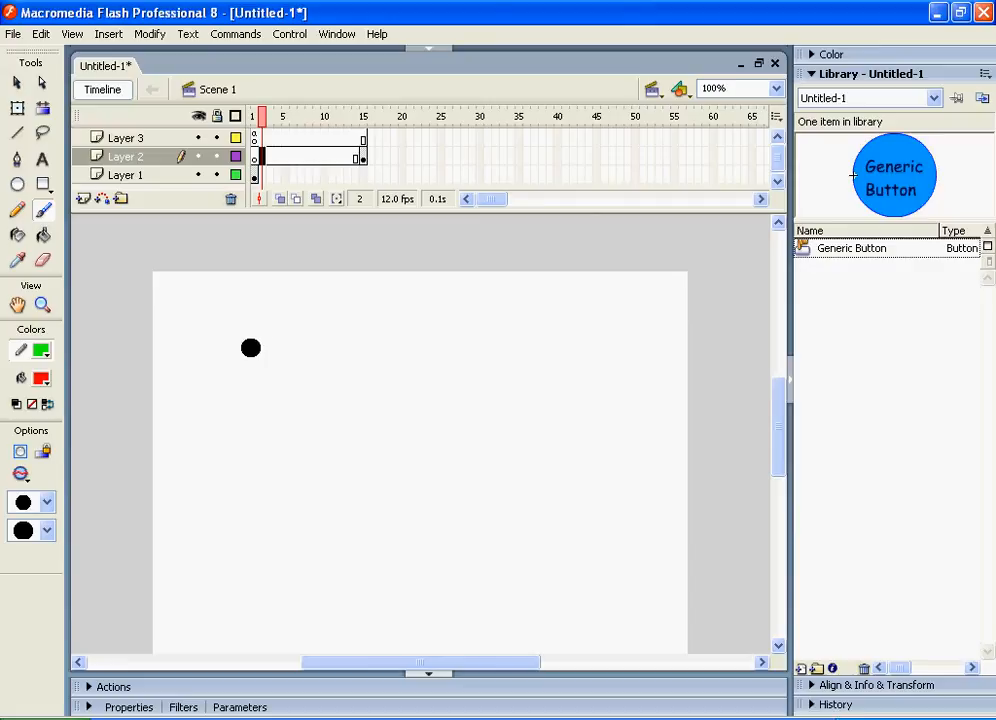
{"action": "left_click", "coordinate": [250, 347]}
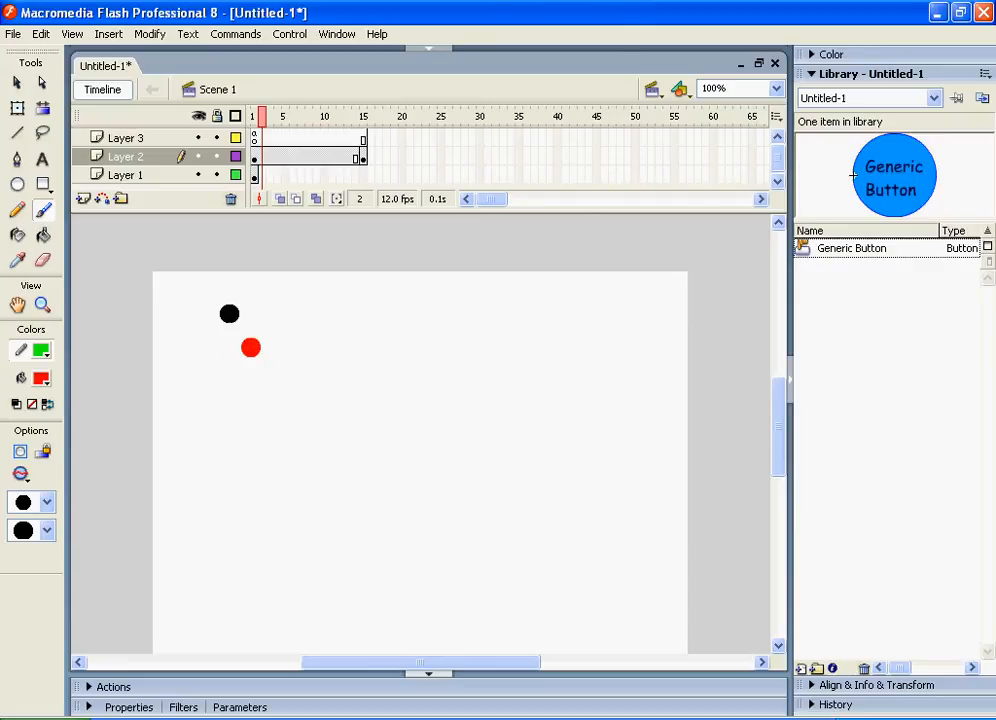
Step through the frames of each layer to check the stage contents
{"action": "scroll", "coordinate": [197, 390], "scroll_direction": "down", "scroll_amount": 5}
{"action": "scroll", "coordinate": [197, 395], "scroll_direction": "up", "scroll_amount": 7}
{"action": "scroll", "coordinate": [197, 395], "scroll_direction": "down", "scroll_amount": 3}
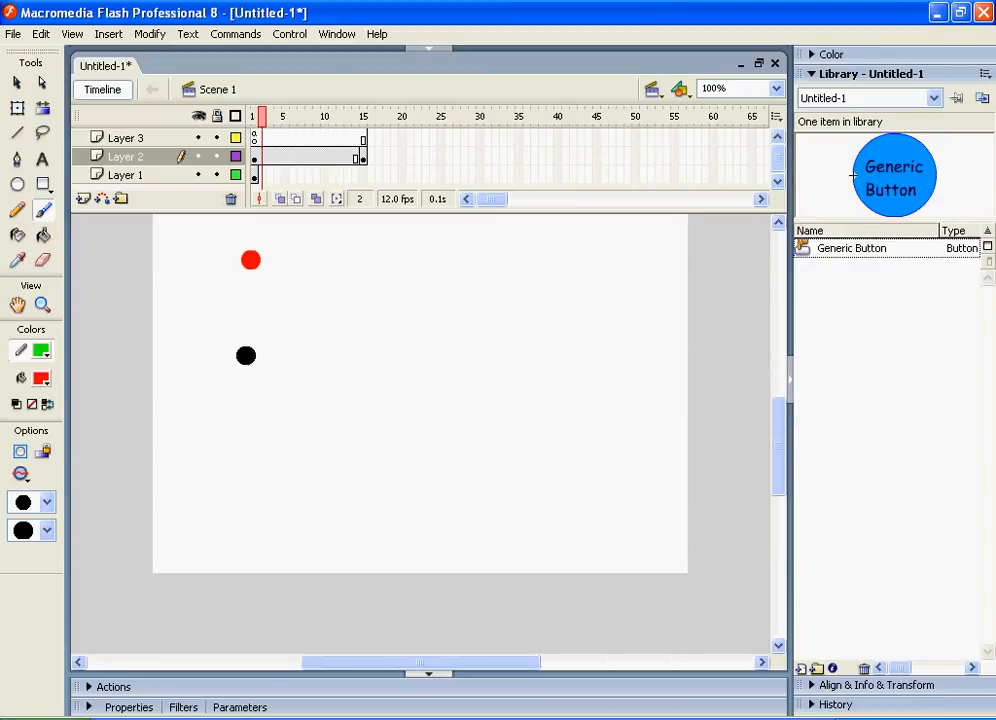
{"action": "left_click", "coordinate": [257, 156]}
{"action": "left_click", "coordinate": [257, 141]}
{"action": "left_click", "coordinate": [261, 158]}
{"action": "left_click", "coordinate": [254, 178]}
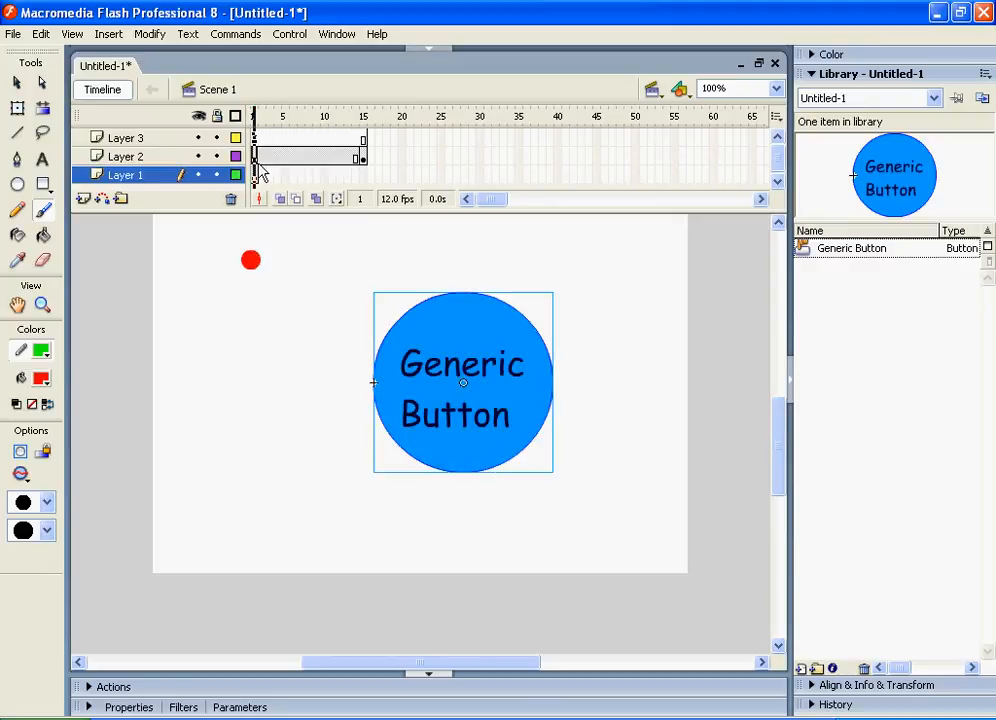
{"action": "left_click", "coordinate": [258, 163]}
{"action": "left_click", "coordinate": [271, 176]}
{"action": "left_click", "coordinate": [254, 178]}
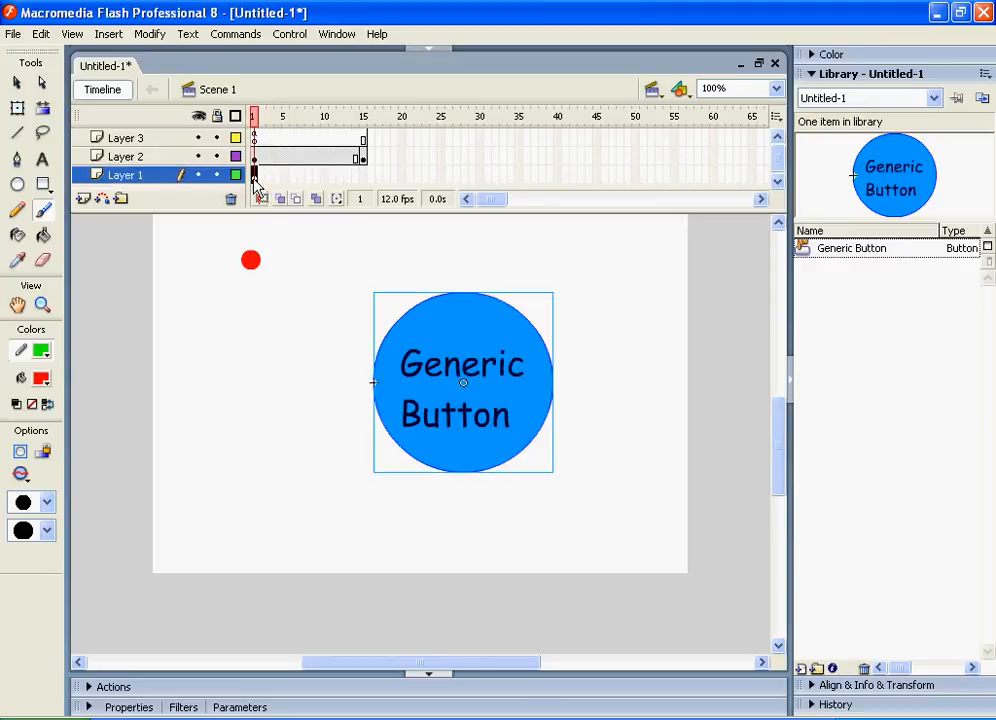